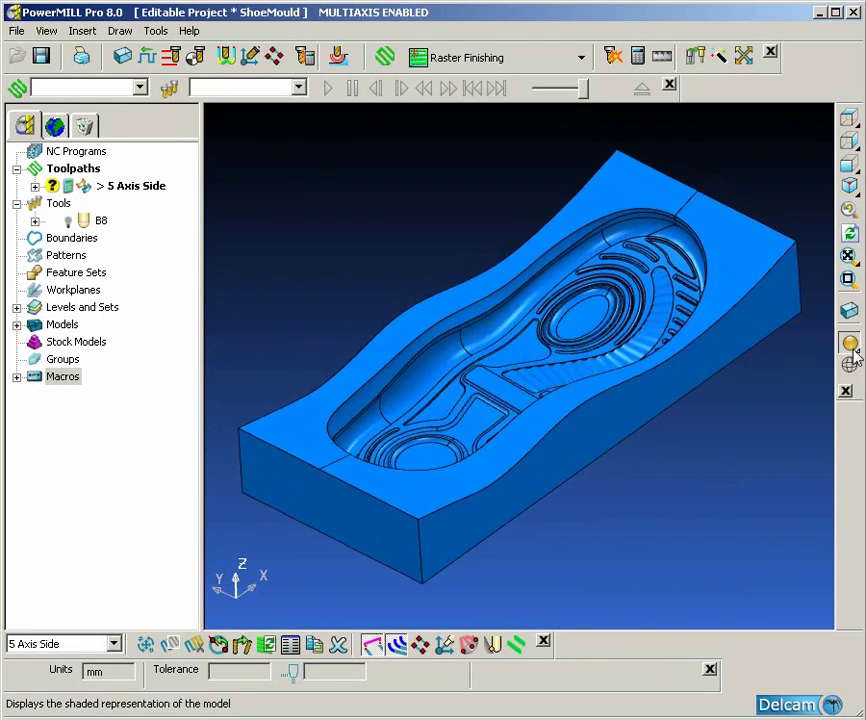
- Shade the shoe mould by draft angle and examine the undercut areas along the cavity's side walls
{"action": "mouse_move", "coordinate": [850, 343]}
{"action": "left_click", "coordinate": [745, 343]}
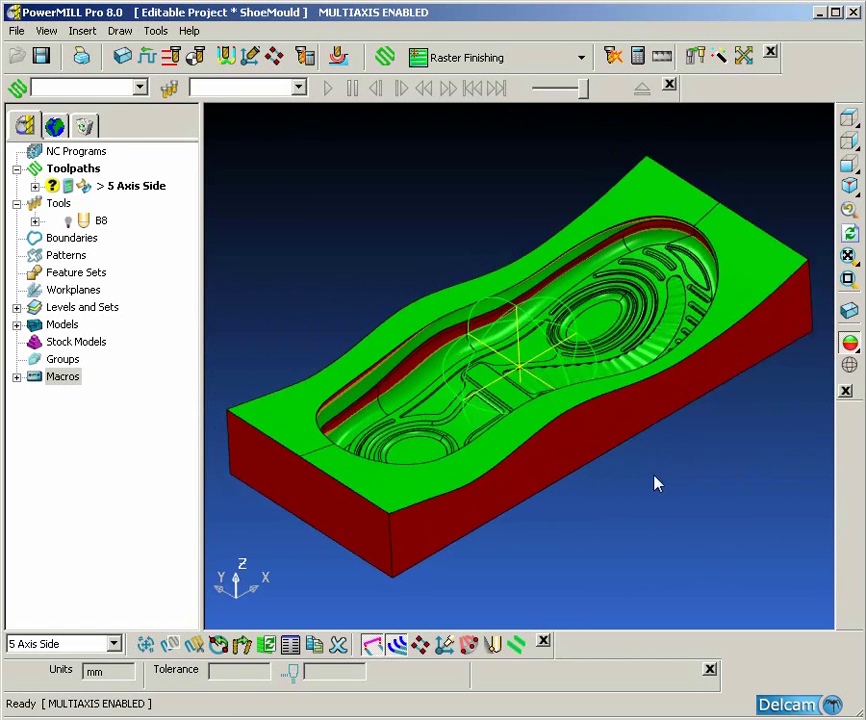
{"action": "left_click_drag", "start_coordinate": [369, 267], "coordinate": [511, 350]}
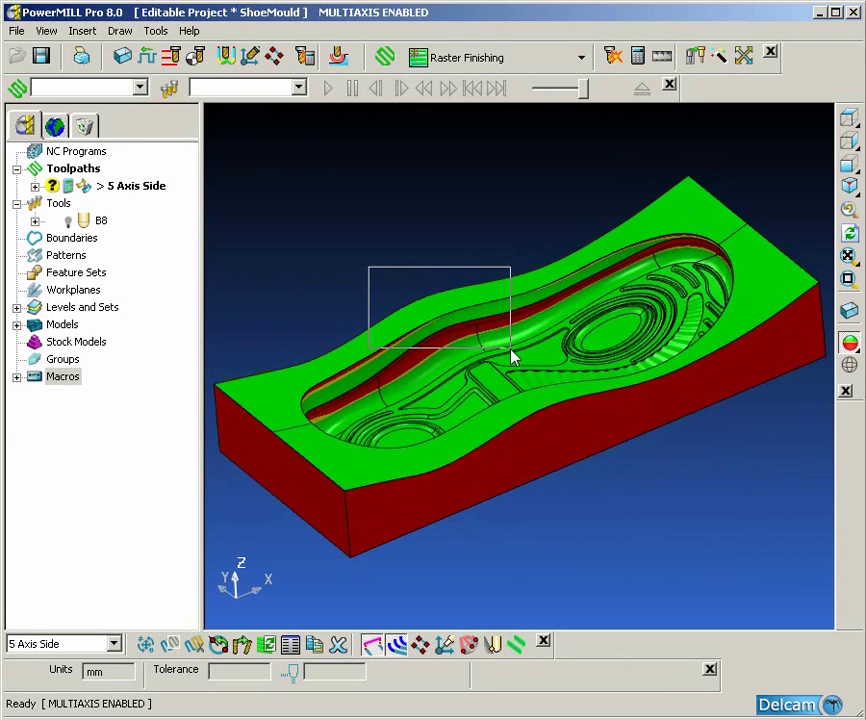
{"action": "left_click_drag", "start_coordinate": [511, 355], "coordinate": [580, 404]}
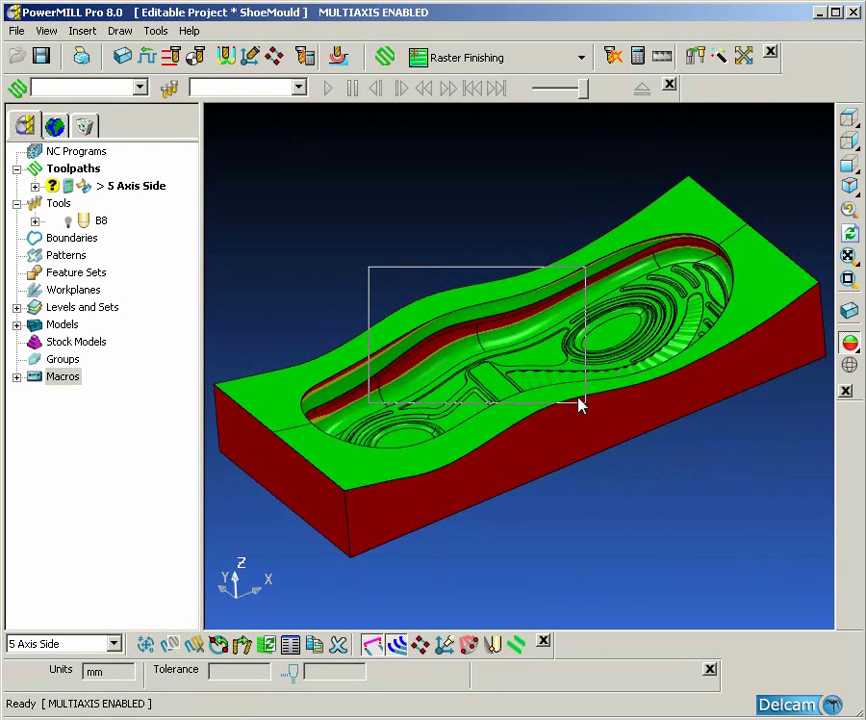
{"action": "mouse_move", "coordinate": [581, 404]}
{"action": "middle_mouse_down", "text": "ctrl+shift"}
{"action": "mouse_move", "coordinate": [588, 413]}
{"action": "mouse_move", "coordinate": [580, 468]}
{"action": "mouse_move", "coordinate": [524, 497]}
{"action": "mouse_move", "coordinate": [476, 501]}
{"action": "mouse_move", "coordinate": [373, 441]}
{"action": "mouse_move", "coordinate": [624, 437]}
{"action": "mouse_move", "coordinate": [381, 445]}
{"action": "mouse_move", "coordinate": [449, 406]}
{"action": "mouse_move", "coordinate": [385, 361]}
{"action": "middle_mouse_up", "text": "ctrl+shift"}
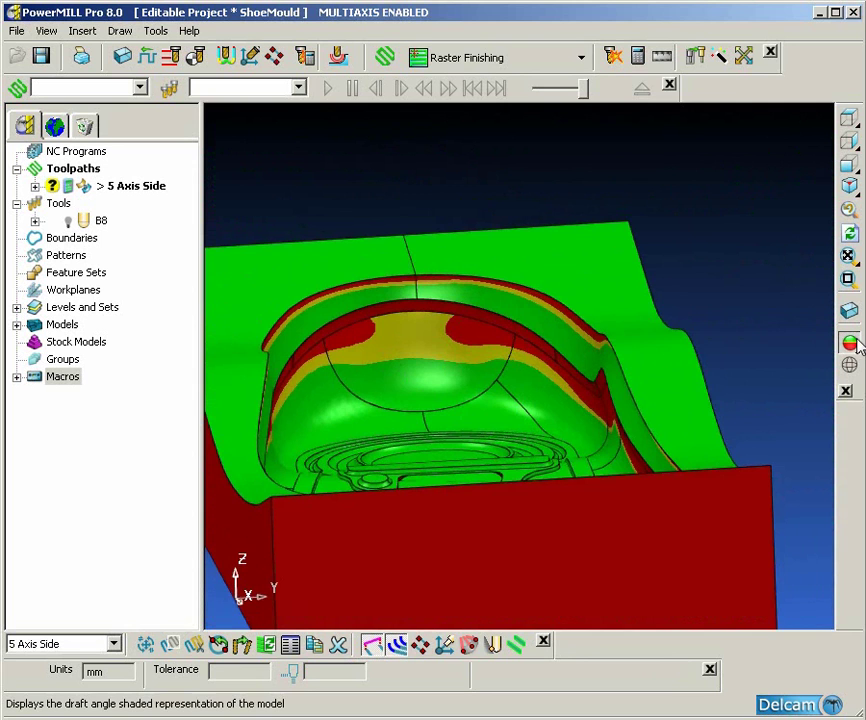
- Restore plain shading and section the mould dynamically along X with the front plane at about 78.8 mm
{"action": "mouse_move", "coordinate": [849, 343]}
{"action": "left_click", "coordinate": [818, 343]}
{"action": "mouse_move", "coordinate": [781, 348]}
{"action": "middle_mouse_down"}
{"action": "mouse_move", "coordinate": [580, 412]}
{"action": "mouse_move", "coordinate": [605, 416]}
{"action": "middle_mouse_up"}
{"action": "left_click", "coordinate": [46, 30]}
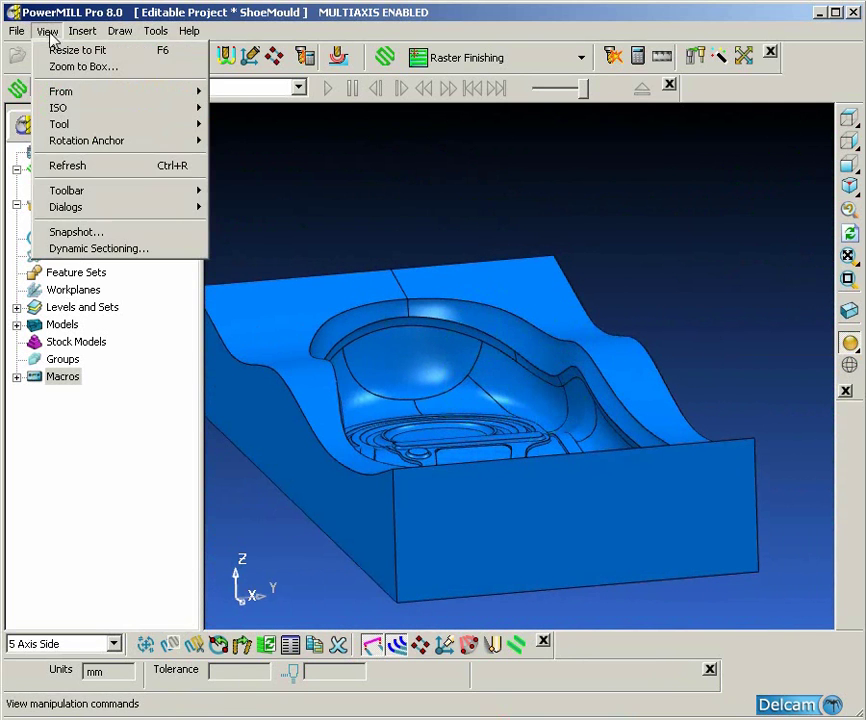
{"action": "left_click", "coordinate": [94, 247]}
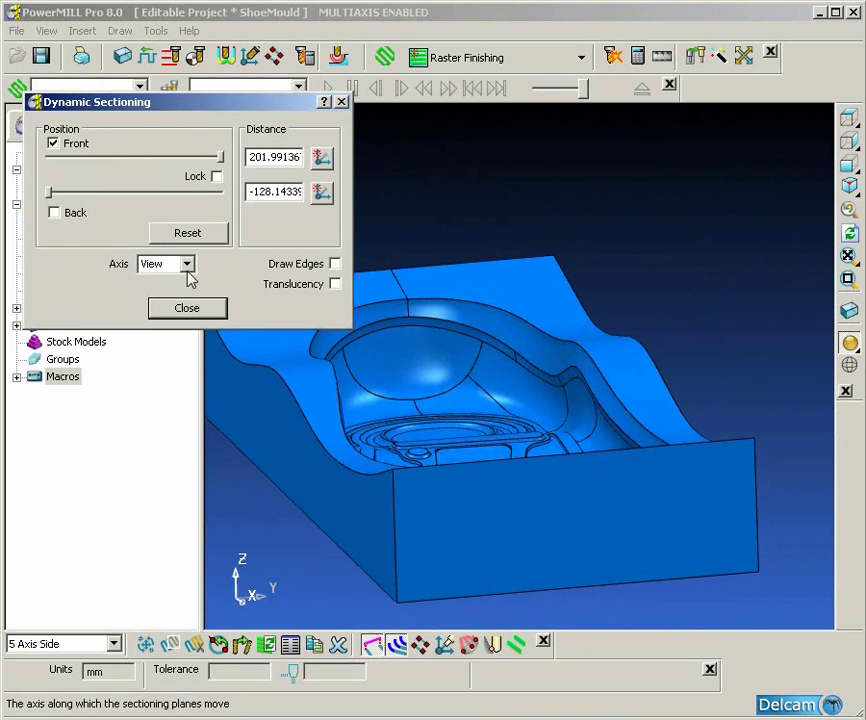
{"action": "left_click", "coordinate": [186, 264]}
{"action": "left_click", "coordinate": [173, 298]}
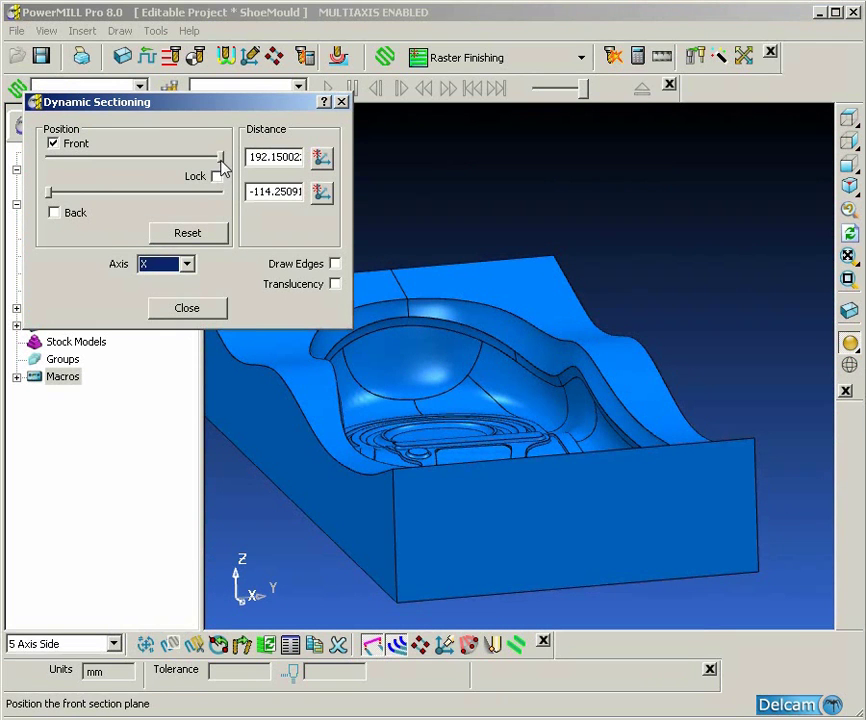
{"action": "left_click_drag", "start_coordinate": [220, 158], "coordinate": [160, 168]}
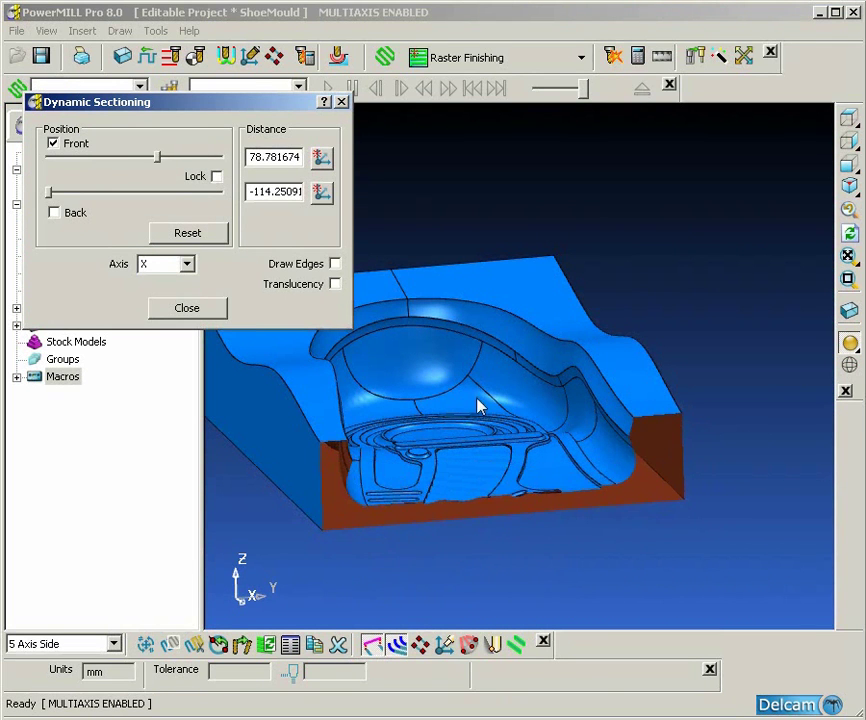
- Select the undercut side-wall surface at the cut section and close the dynamic sectioning
{"action": "mouse_move", "coordinate": [479, 404]}
{"action": "middle_mouse_down"}
{"action": "mouse_move", "coordinate": [441, 400]}
{"action": "mouse_move", "coordinate": [560, 428]}
{"action": "mouse_move", "coordinate": [672, 516]}
{"action": "middle_mouse_up"}
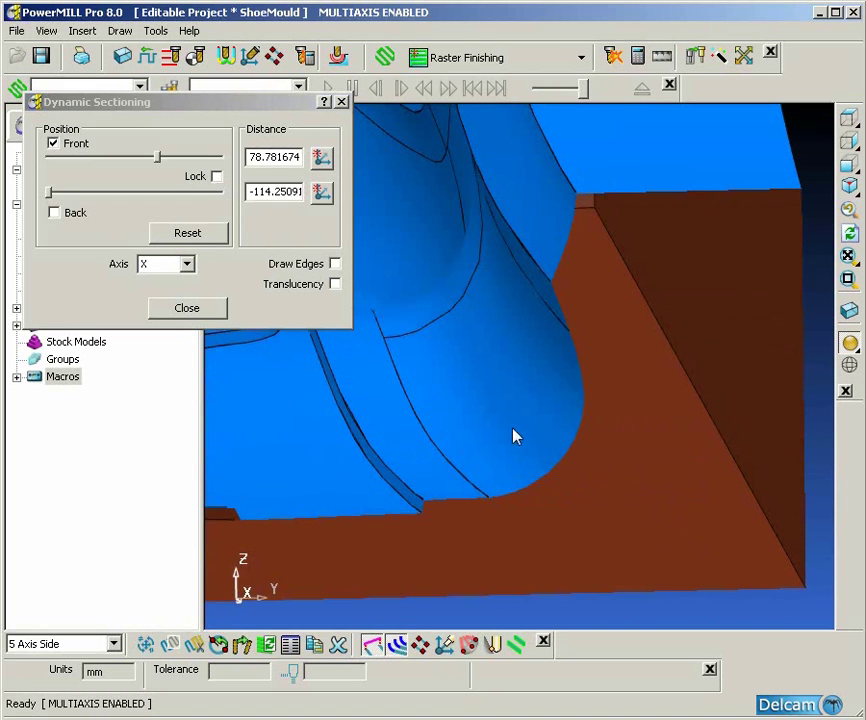
{"action": "left_click", "coordinate": [556, 433]}
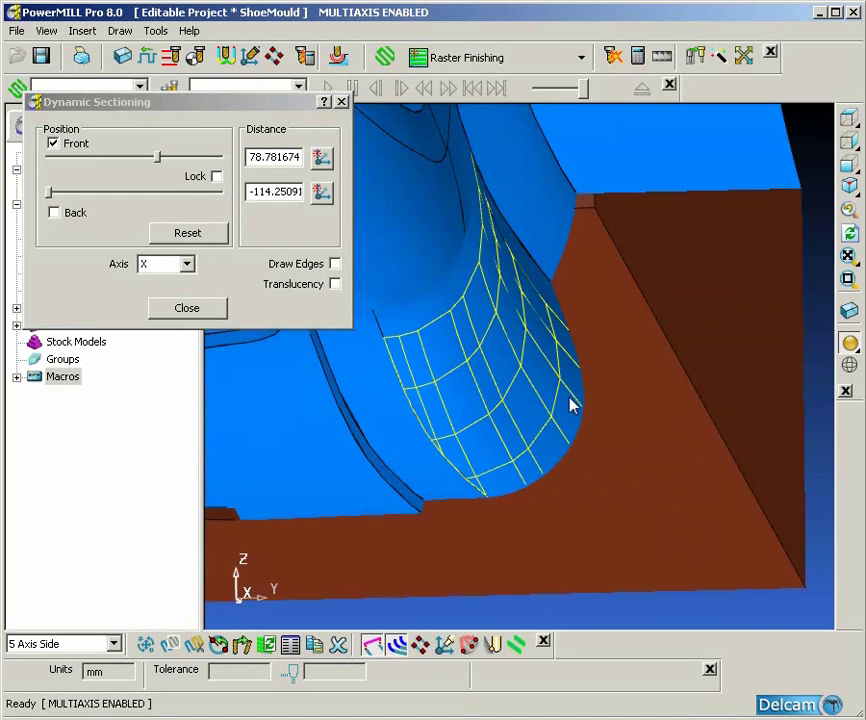
{"action": "scroll", "coordinate": [478, 470], "scroll_direction": "down", "scroll_amount": 2}
{"action": "left_click", "coordinate": [224, 310]}
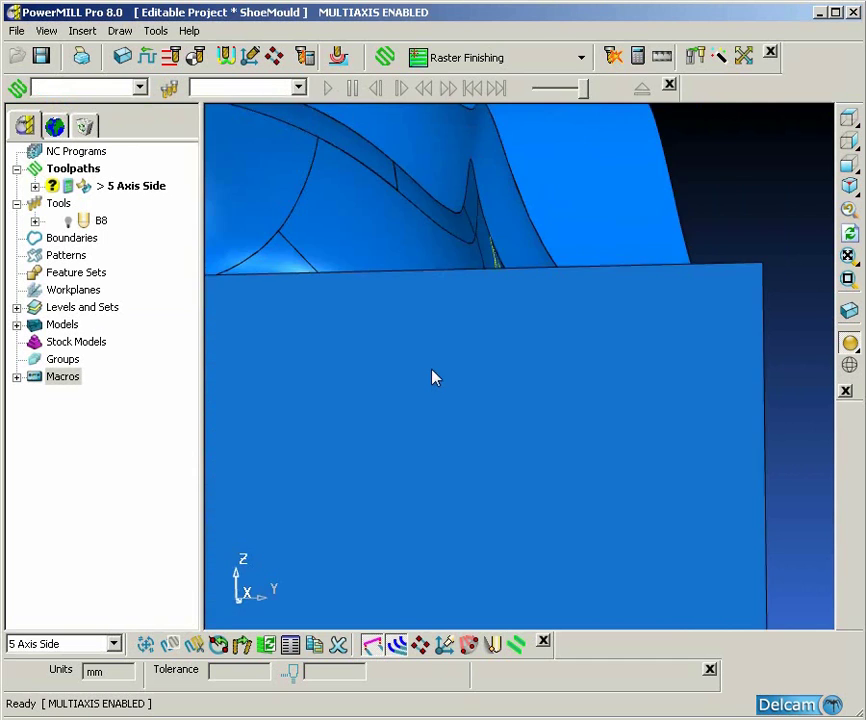
- Add the remaining cavity side-wall surfaces and the sole floor surface to the selection, and open them for surface modelling
{"action": "key", "text": "ctrl+1"}
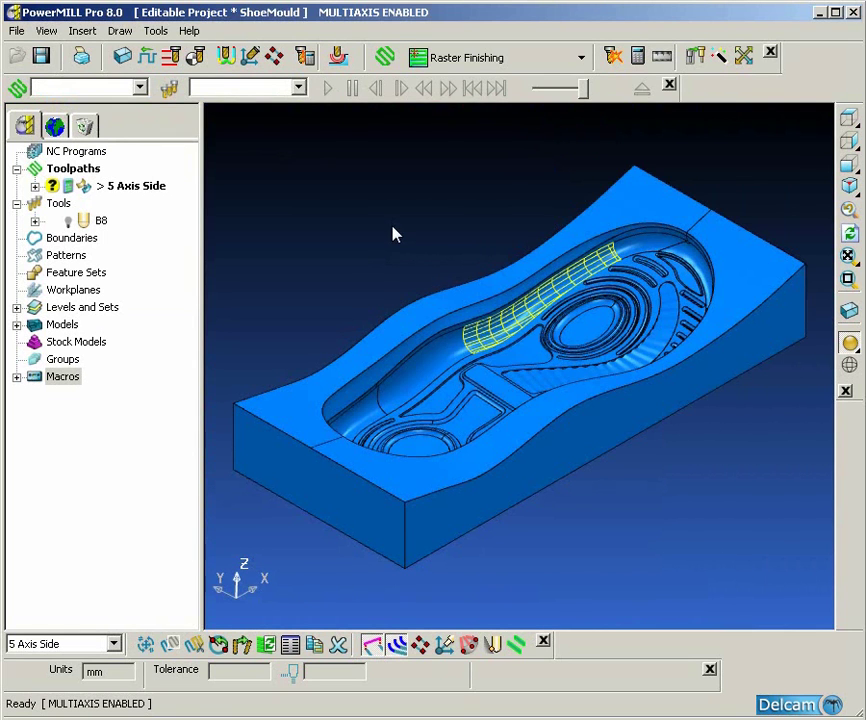
{"action": "scroll", "coordinate": [481, 269], "scroll_direction": "up", "scroll_amount": 5}
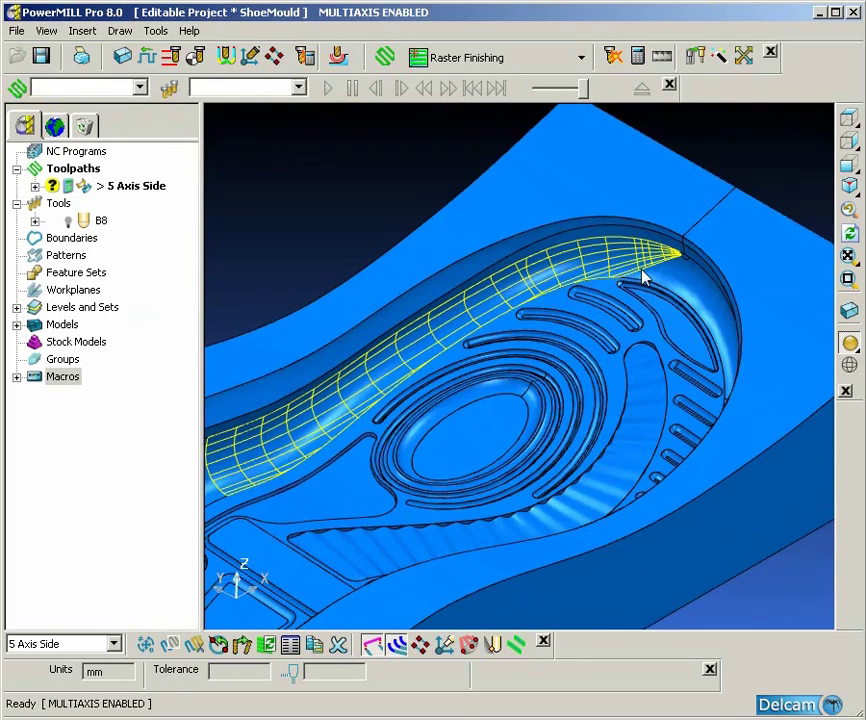
{"action": "middle_click_drag", "start_coordinate": [667, 290], "coordinate": [624, 336]}
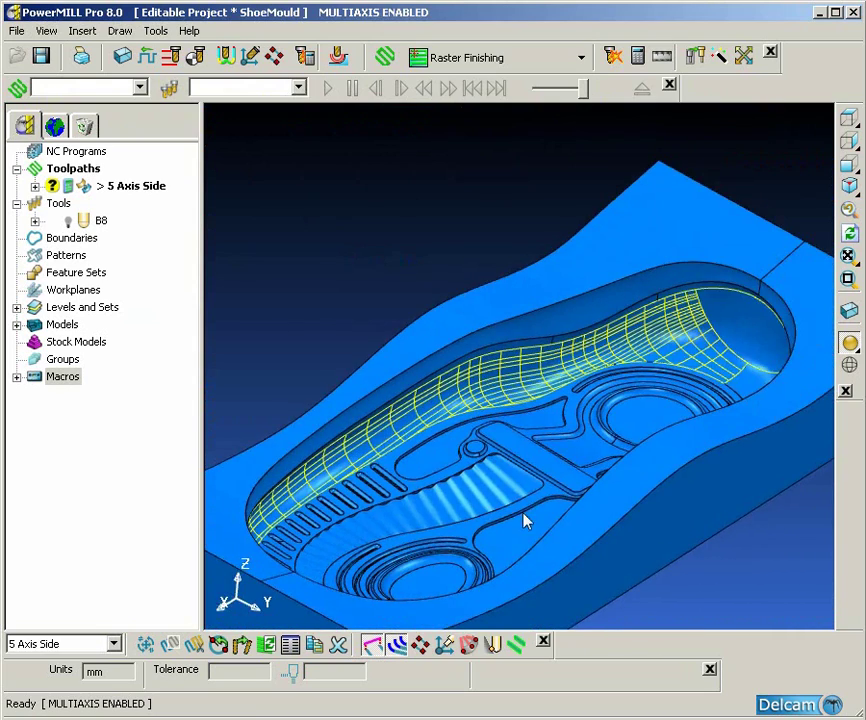
{"action": "middle_click_drag", "start_coordinate": [524, 521], "coordinate": [576, 209]}
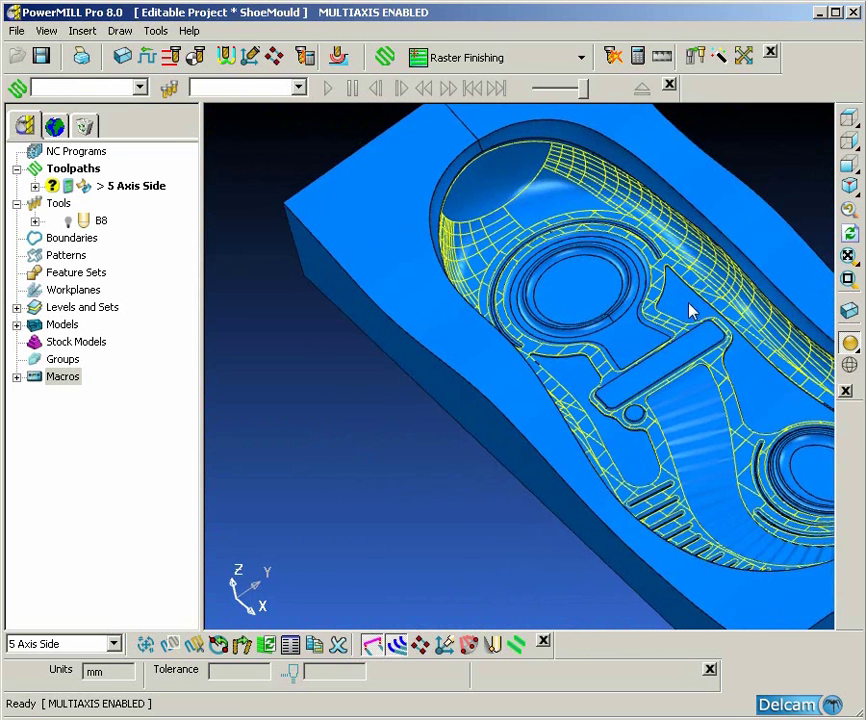
{"action": "middle_click_drag", "start_coordinate": [690, 312], "coordinate": [653, 300]}
{"action": "right_click", "coordinate": [657, 303]}
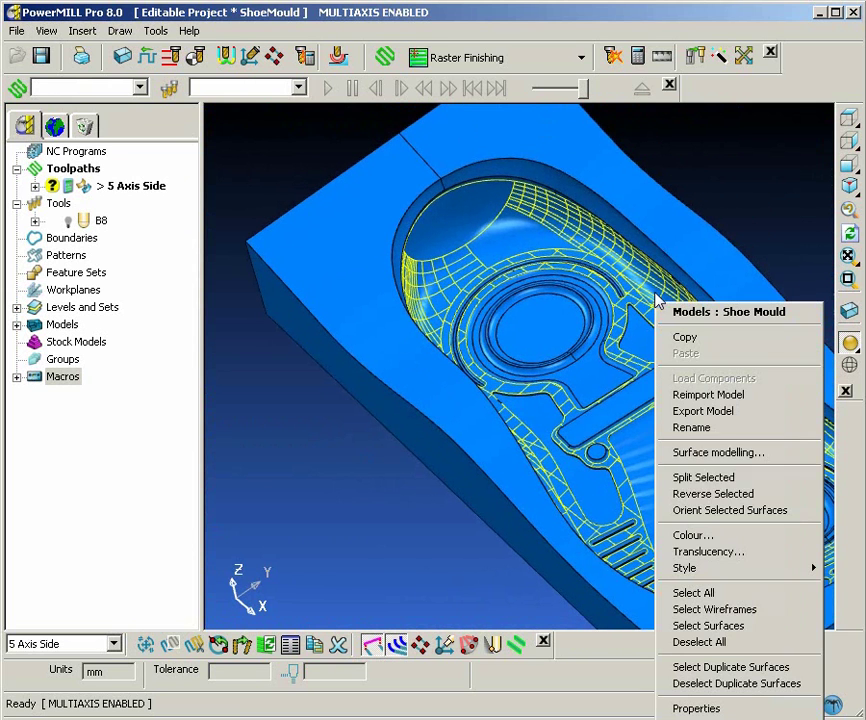
{"action": "left_click", "coordinate": [742, 456]}
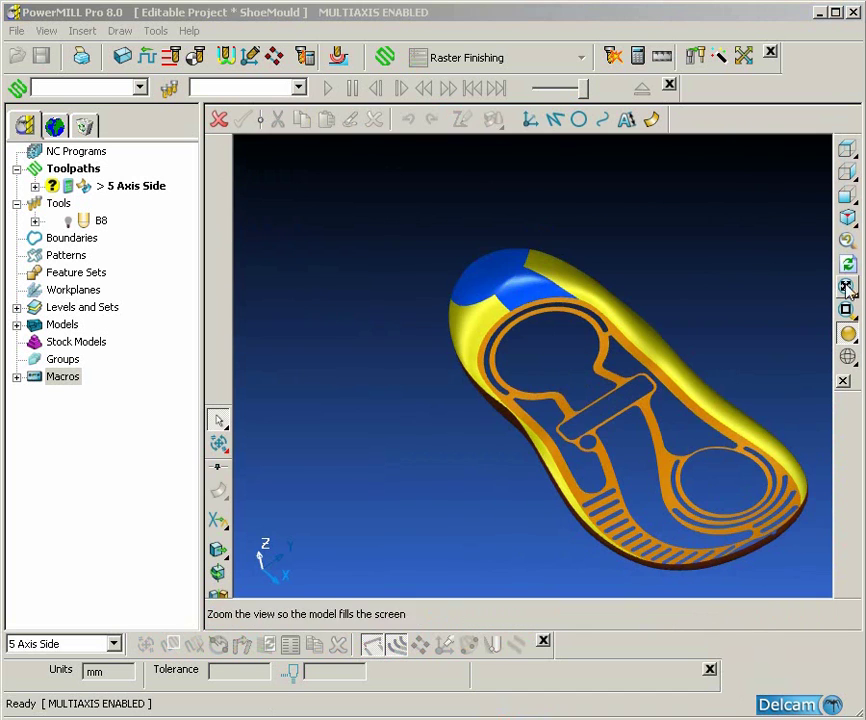
- Isolate the patterned sole floor surface in an isometric view, hiding the side-wall surfaces
{"action": "mouse_move", "coordinate": [848, 226]}
{"action": "left_click", "coordinate": [742, 215]}
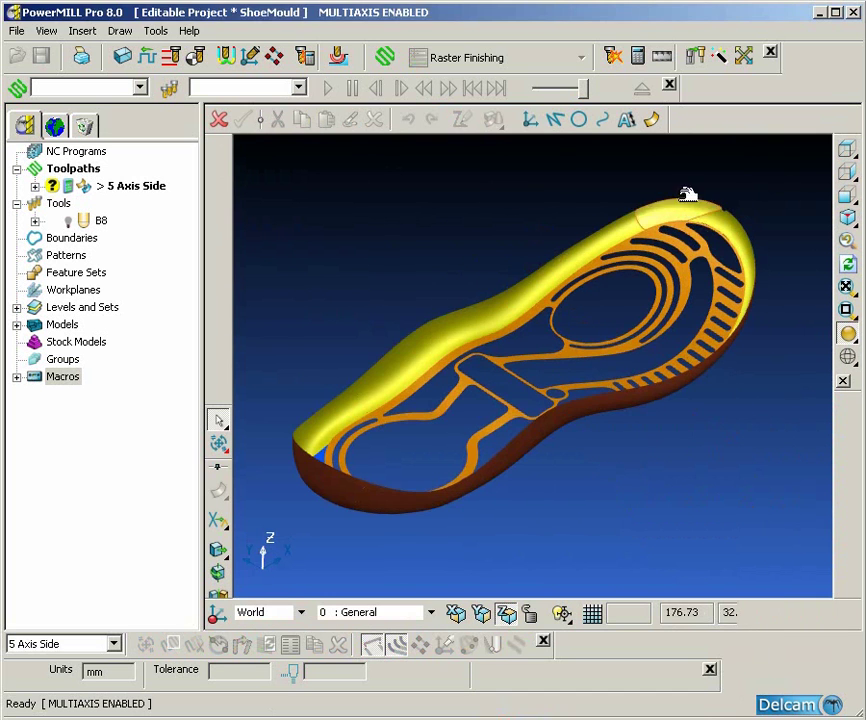
{"action": "middle_click_drag", "start_coordinate": [544, 168], "coordinate": [524, 408]}
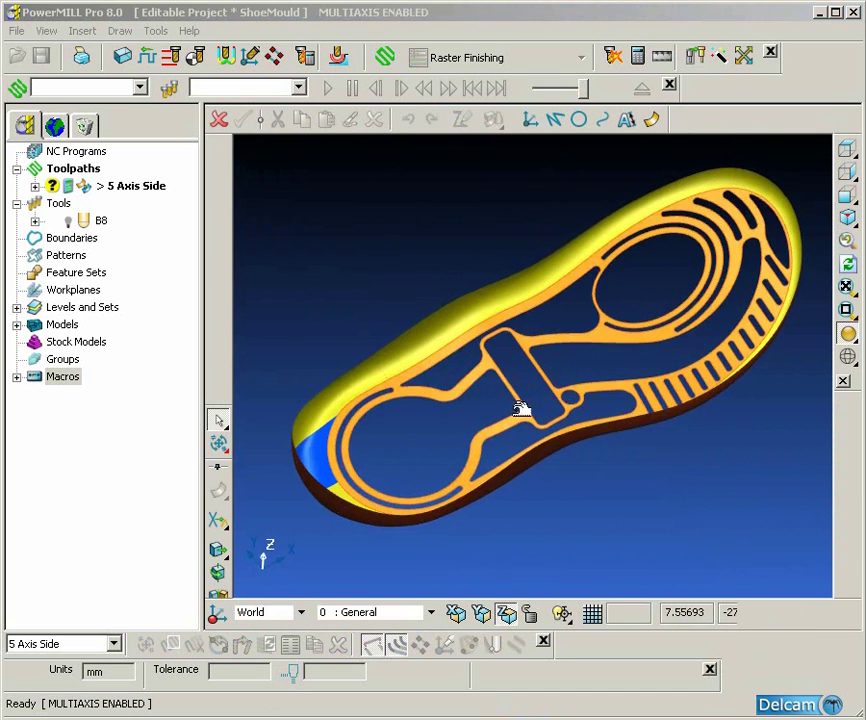
{"action": "left_click", "coordinate": [558, 356]}
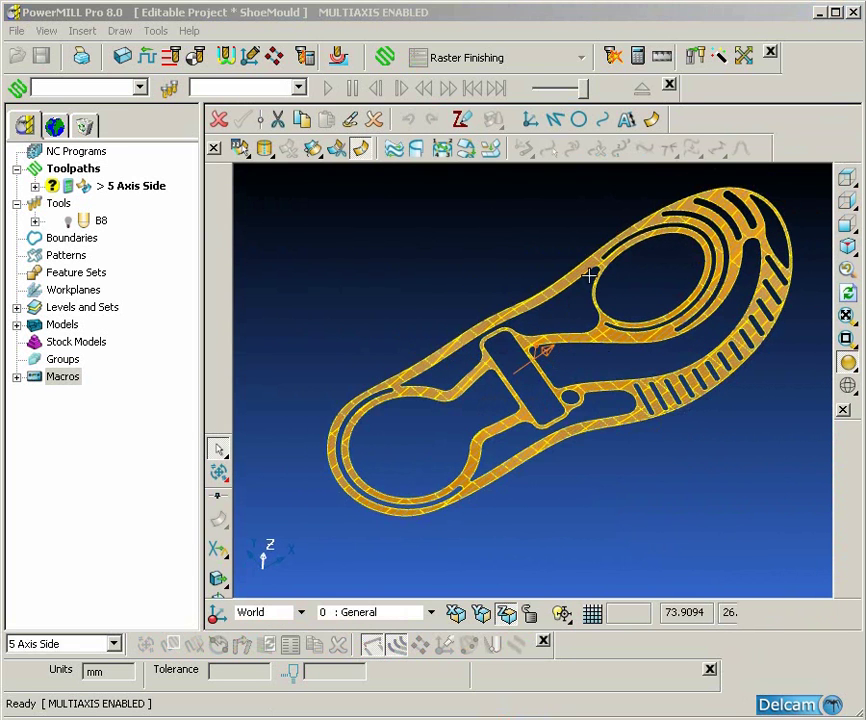
- Create a composite curve around the outer edge of the sole floor surface
{"action": "left_click", "coordinate": [603, 120]}
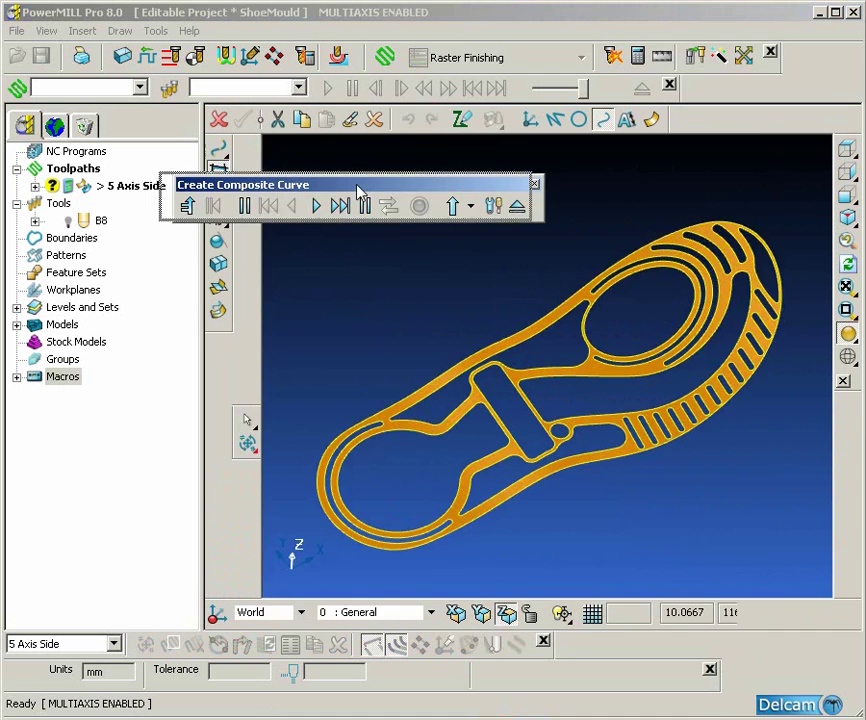
{"action": "left_click_drag", "start_coordinate": [356, 188], "coordinate": [300, 167]}
{"action": "middle_click_drag", "start_coordinate": [427, 284], "coordinate": [410, 345], "text": "shift"}
{"action": "scroll", "coordinate": [410, 345], "scroll_direction": "up", "scroll_amount": 4}
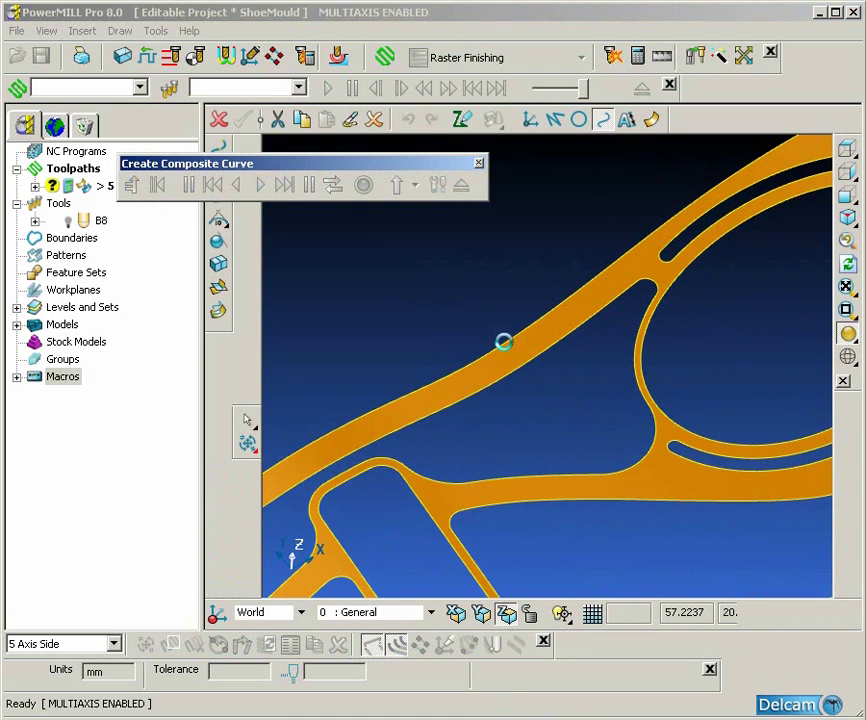
{"action": "left_click", "coordinate": [503, 342]}
{"action": "scroll", "coordinate": [485, 333], "scroll_direction": "down", "scroll_amount": 4}
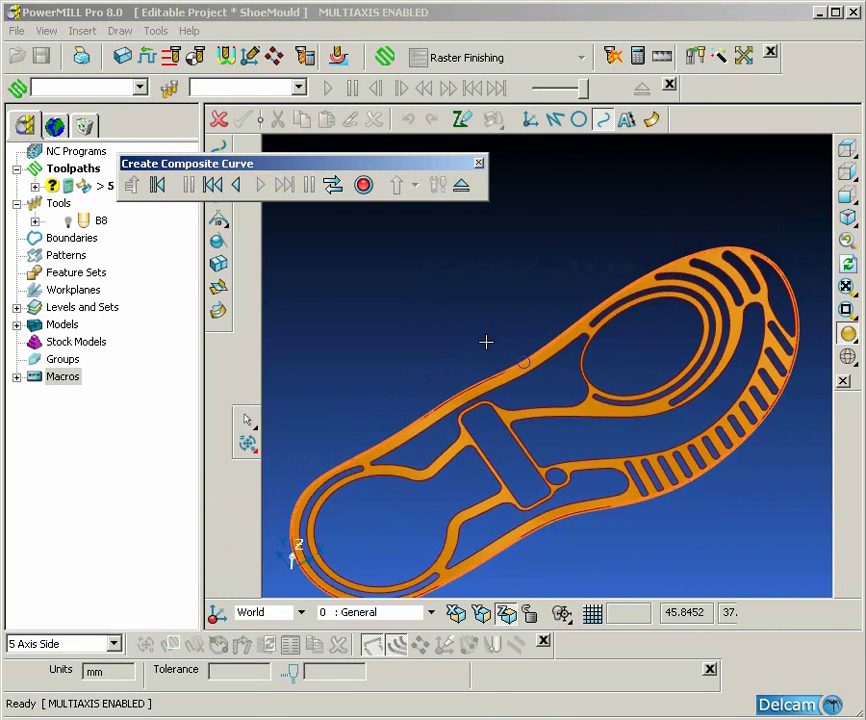
{"action": "middle_click_drag", "start_coordinate": [486, 342], "coordinate": [478, 268]}
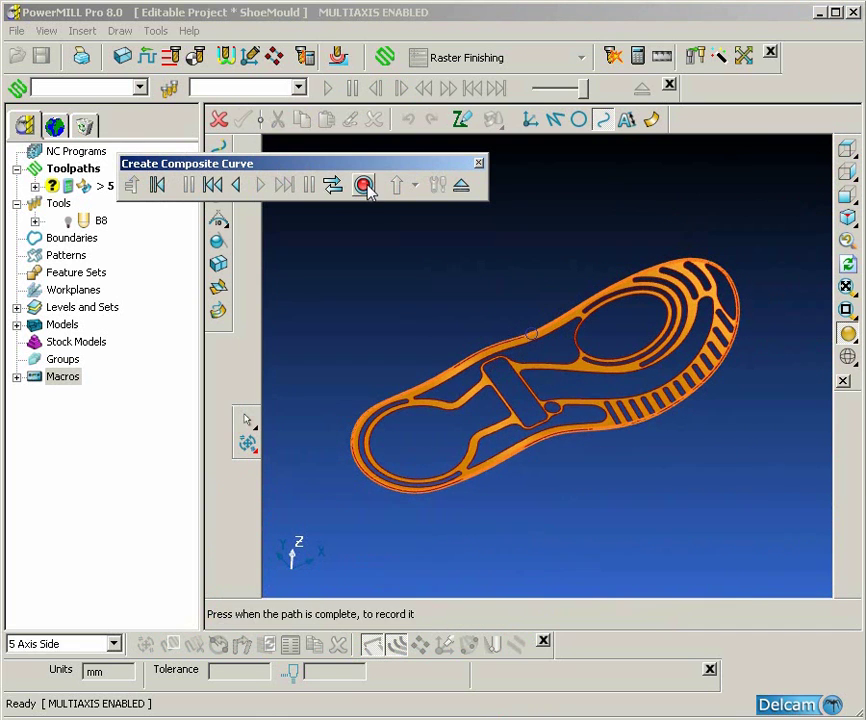
{"action": "left_click", "coordinate": [365, 186]}
{"action": "left_click", "coordinate": [478, 162]}
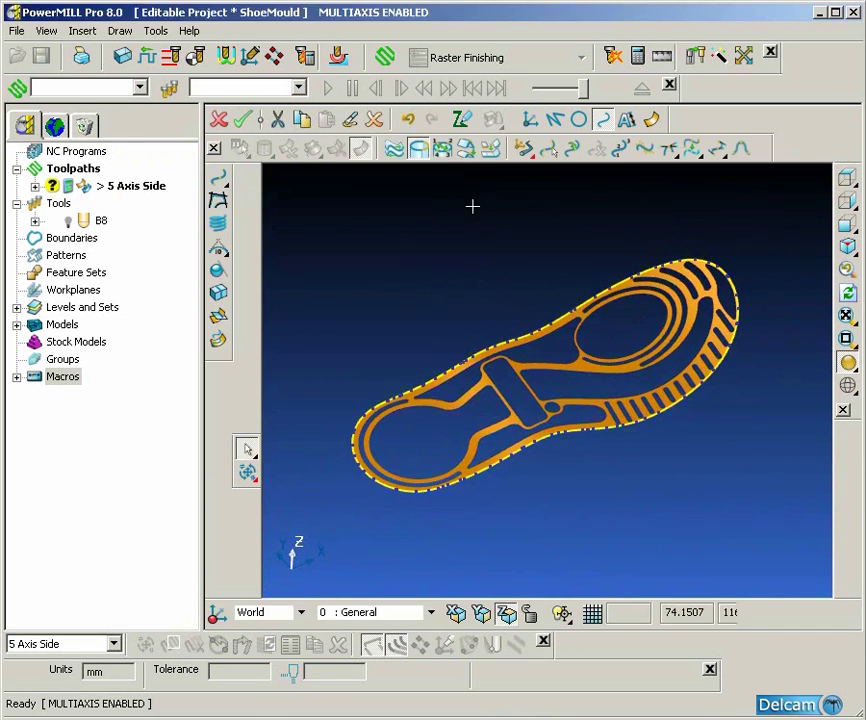
- Extrude the sole outline curve with a length of 40 mm and a draft angle of 40 degrees
{"action": "middle_click_drag", "start_coordinate": [472, 206], "coordinate": [464, 240]}
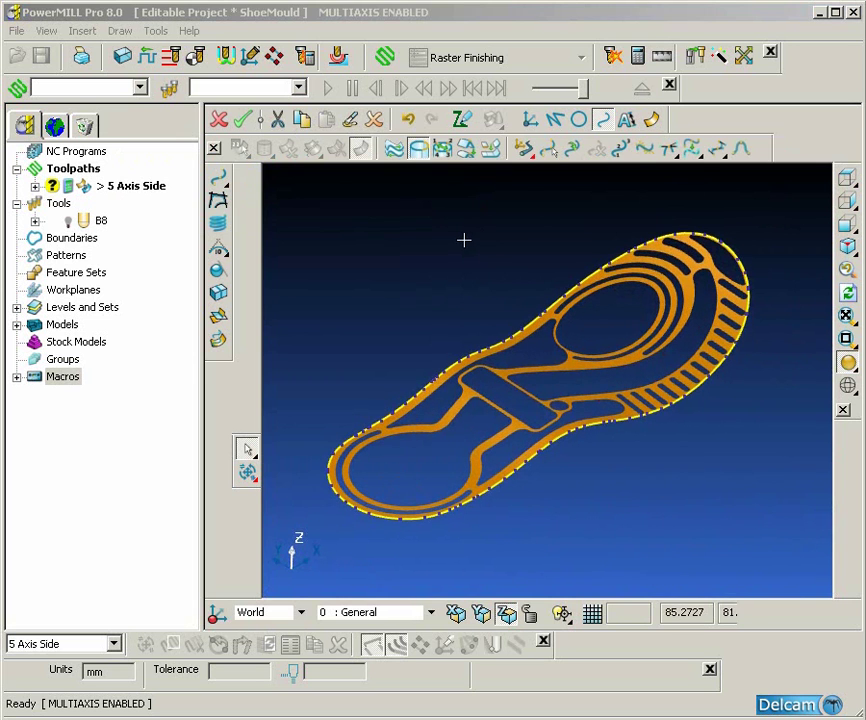
{"action": "left_click", "coordinate": [651, 119]}
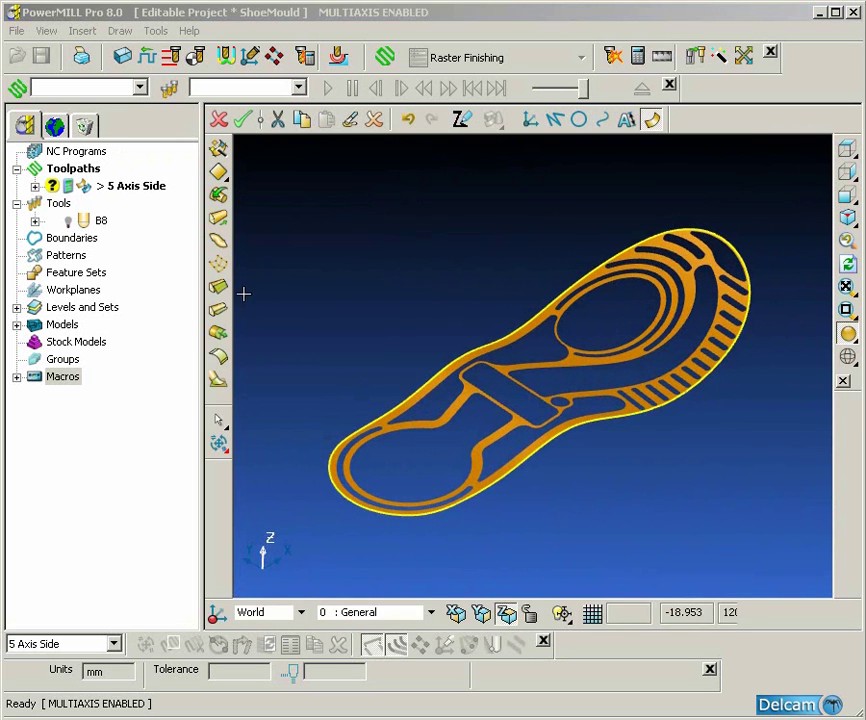
{"action": "left_click", "coordinate": [218, 217]}
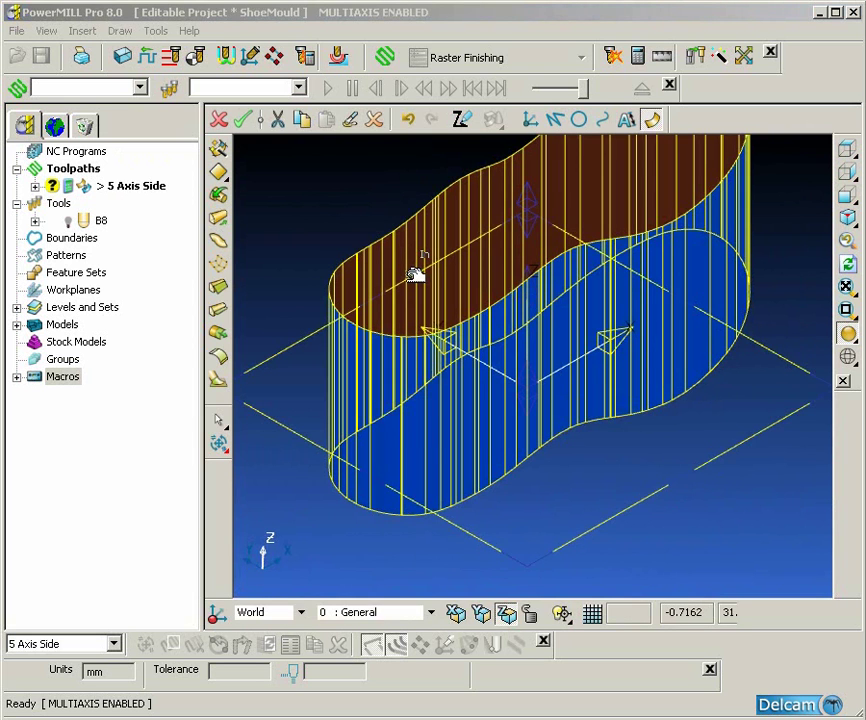
{"action": "double_click", "coordinate": [415, 274]}
{"action": "double_click", "coordinate": [234, 228]}
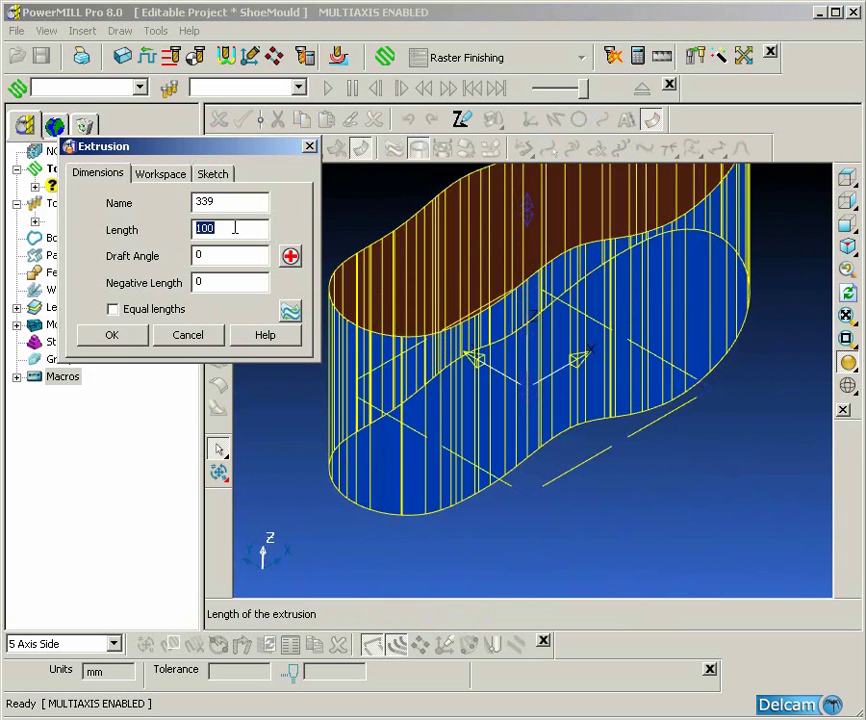
{"action": "type", "text": "40"}
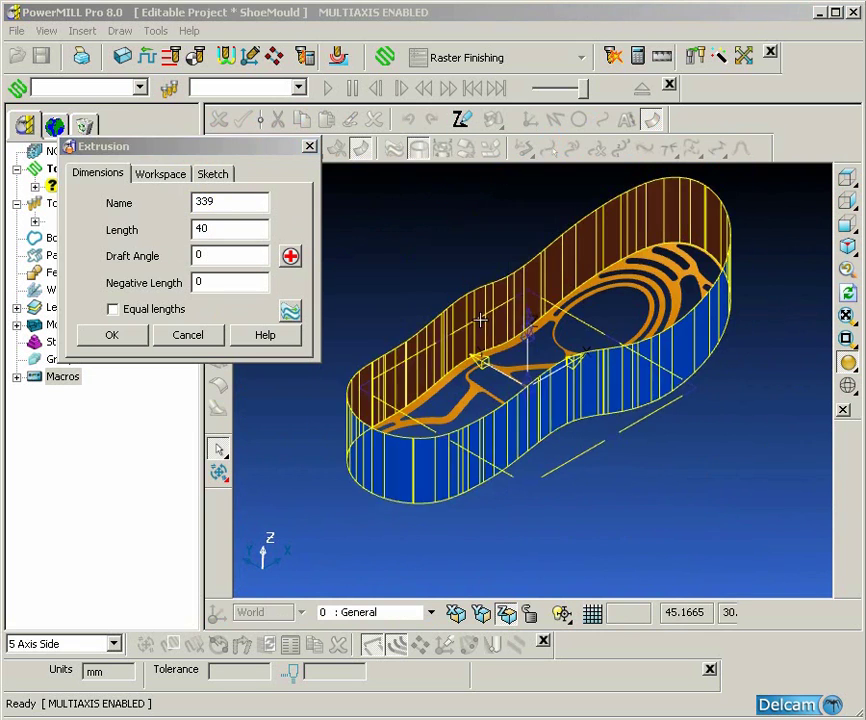
{"action": "double_click", "coordinate": [234, 255]}
{"action": "type", "text": "40"}
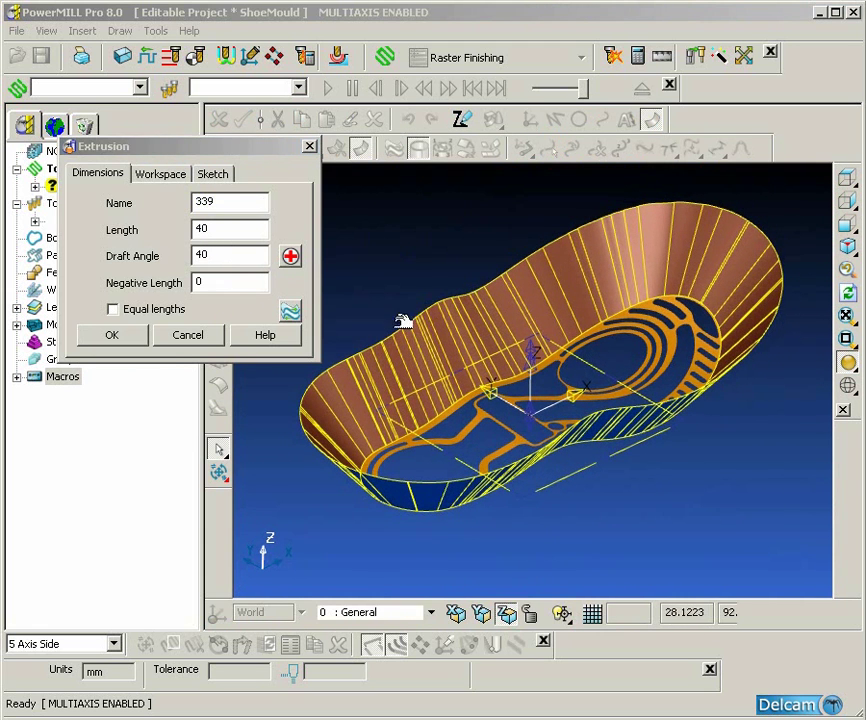
{"action": "left_click", "coordinate": [120, 336]}
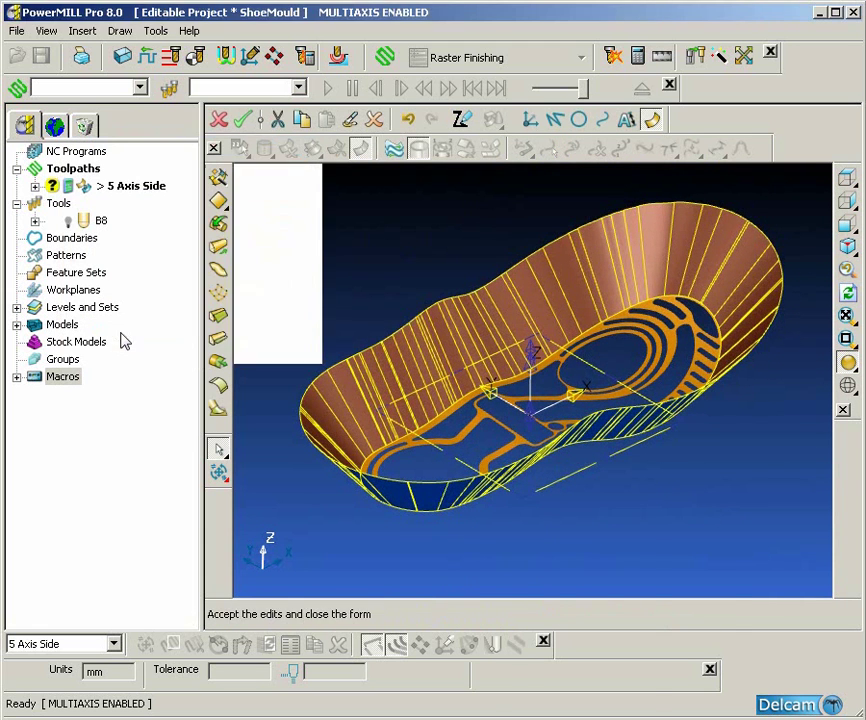
- Convert the drafted extrusion to an editable surface, reverse it, and redisplay the hidden side-wall surfaces
{"action": "right_click", "coordinate": [437, 345]}
{"action": "left_click", "coordinate": [526, 618]}
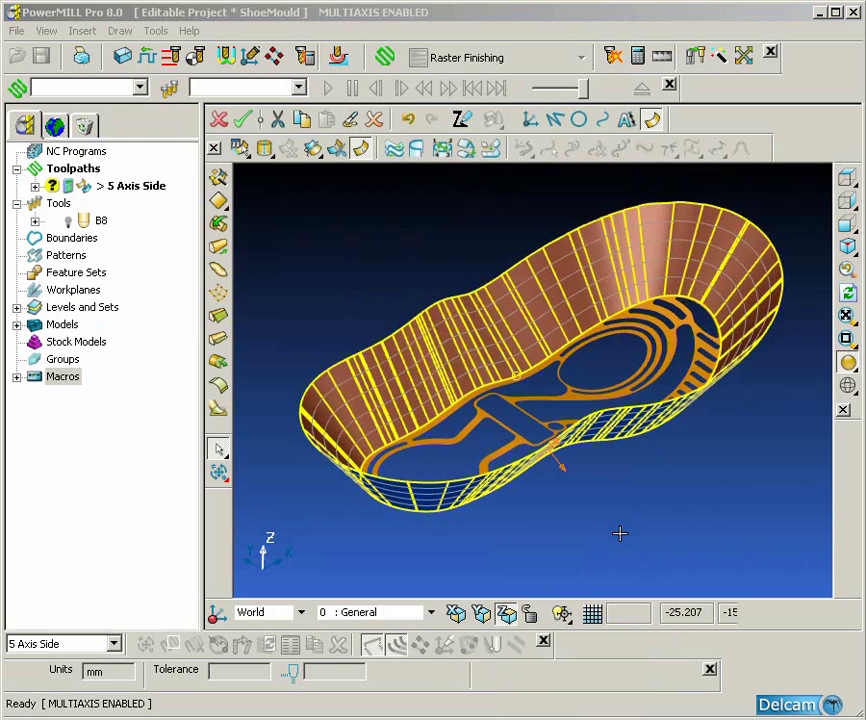
{"action": "mouse_move", "coordinate": [582, 482]}
{"action": "middle_mouse_down"}
{"action": "mouse_move", "coordinate": [626, 516]}
{"action": "mouse_move", "coordinate": [593, 493]}
{"action": "mouse_move", "coordinate": [591, 500]}
{"action": "middle_mouse_up"}
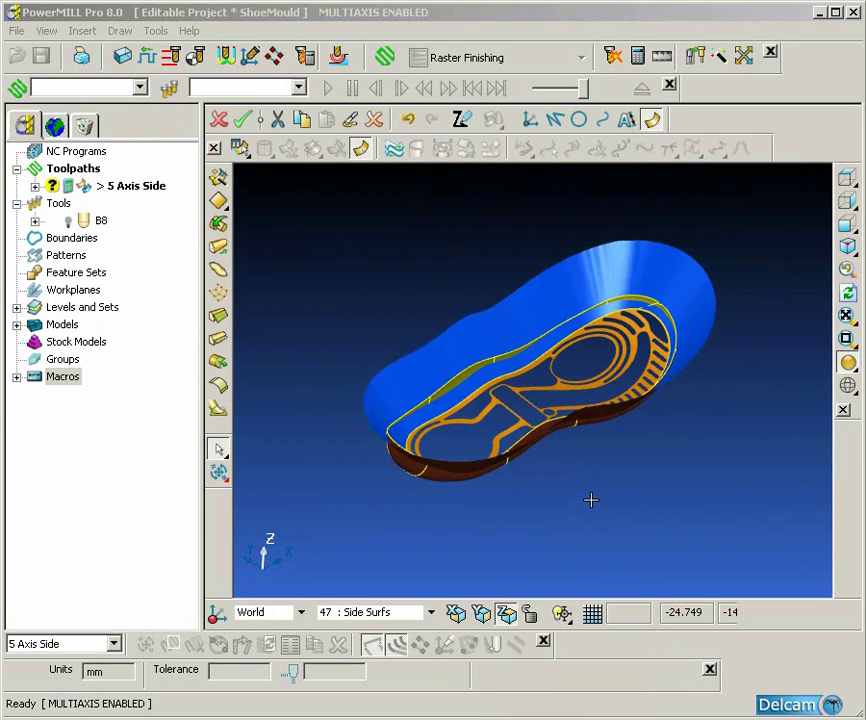
- Accept the surface modelling changes and return to an isometric view of the complete mould with the drafted surface
{"action": "left_click", "coordinate": [636, 503]}
{"action": "left_click_drag", "start_coordinate": [307, 215], "coordinate": [787, 533]}
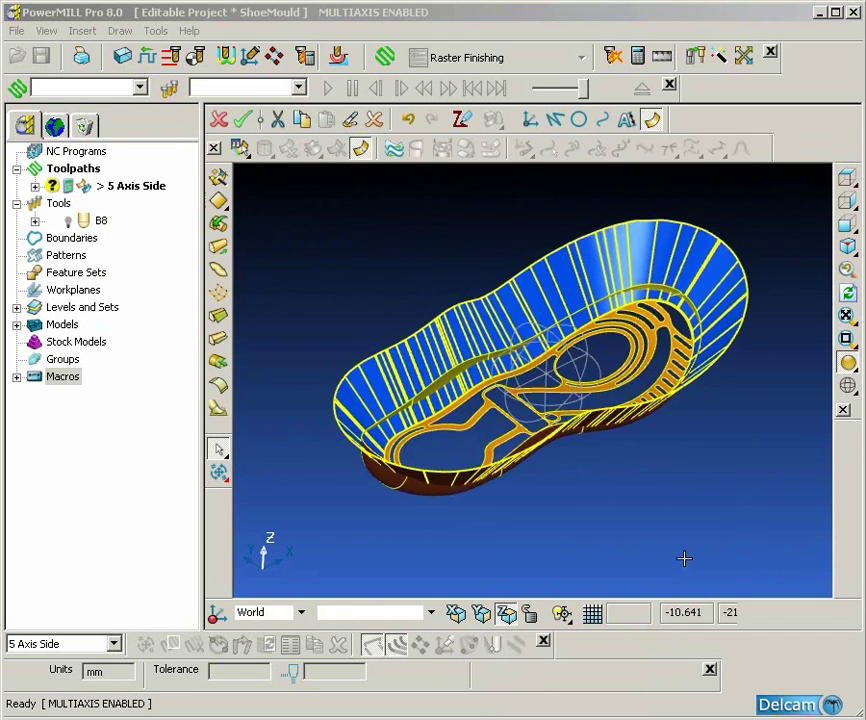
{"action": "middle_click_drag", "start_coordinate": [684, 558], "coordinate": [638, 516]}
{"action": "left_click", "coordinate": [241, 119]}
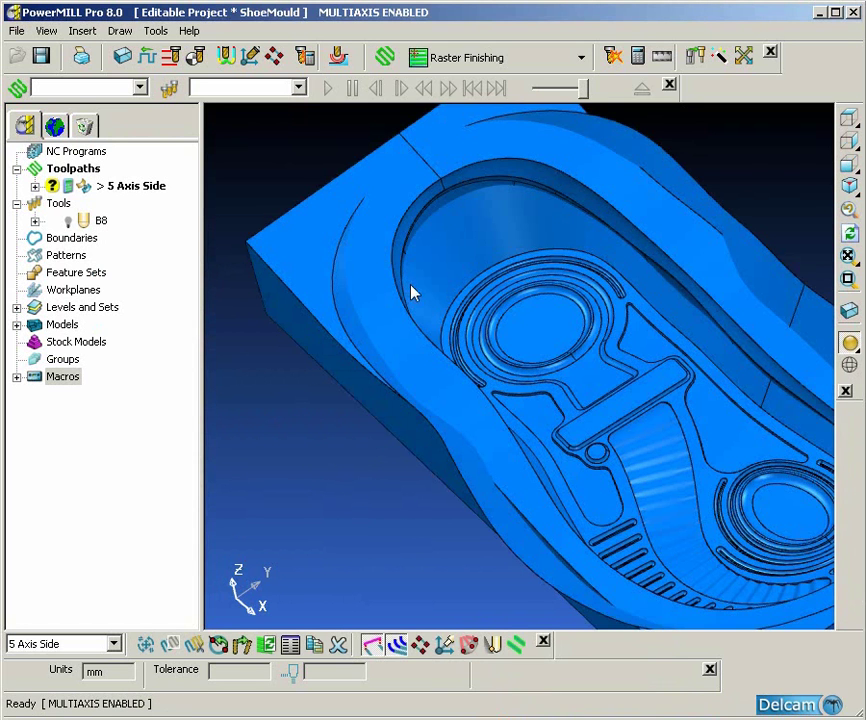
{"action": "key", "text": "ctrl+1"}
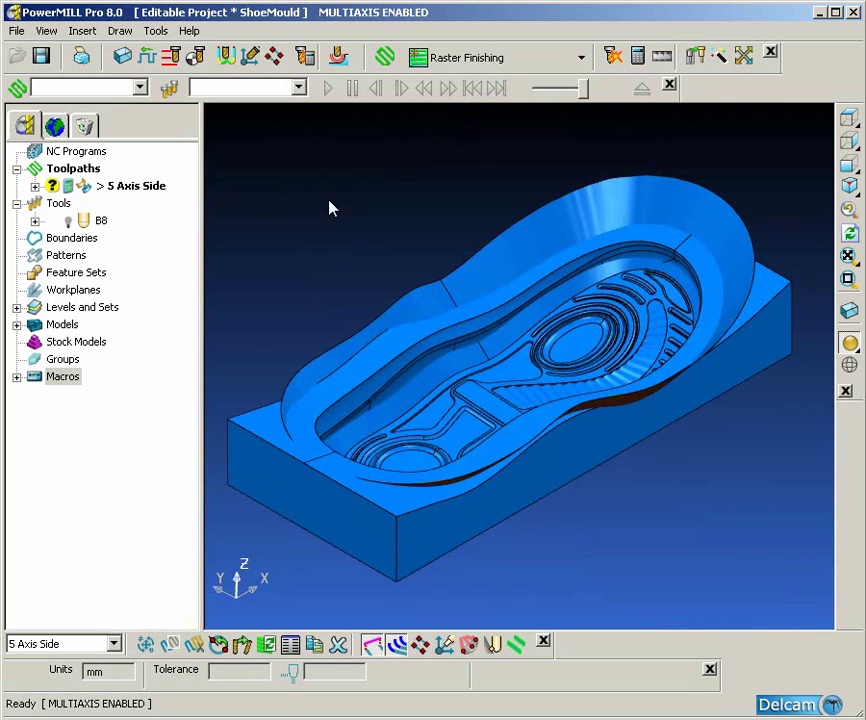
- Assign the drafted surface around the cavity to the Ignore set in the component thickness settings of the 5 Axis Side toolpath
{"action": "left_click_drag", "start_coordinate": [380, 206], "coordinate": [493, 266]}
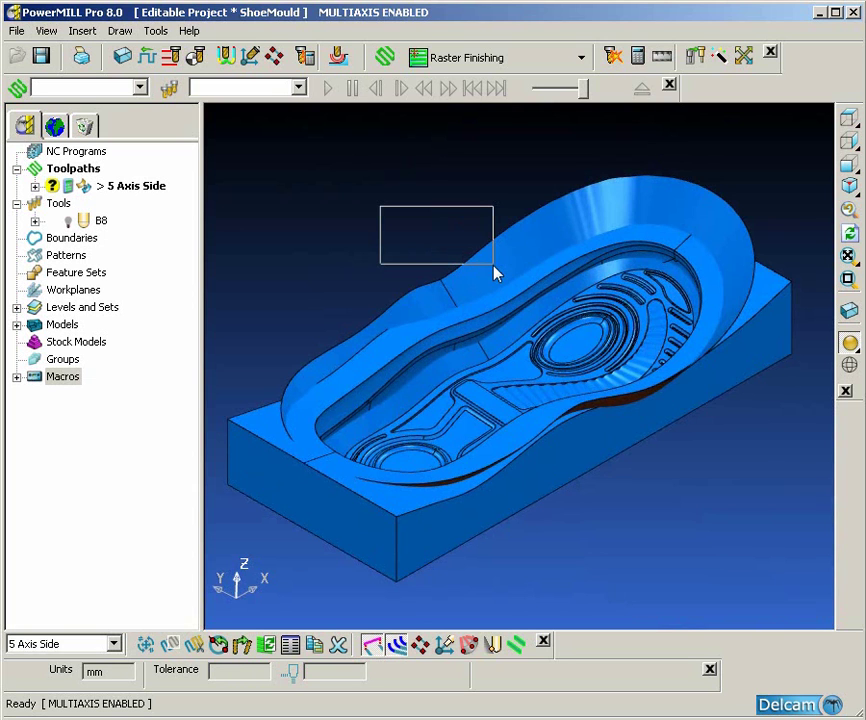
{"action": "left_click_drag", "start_coordinate": [493, 270], "coordinate": [497, 271]}
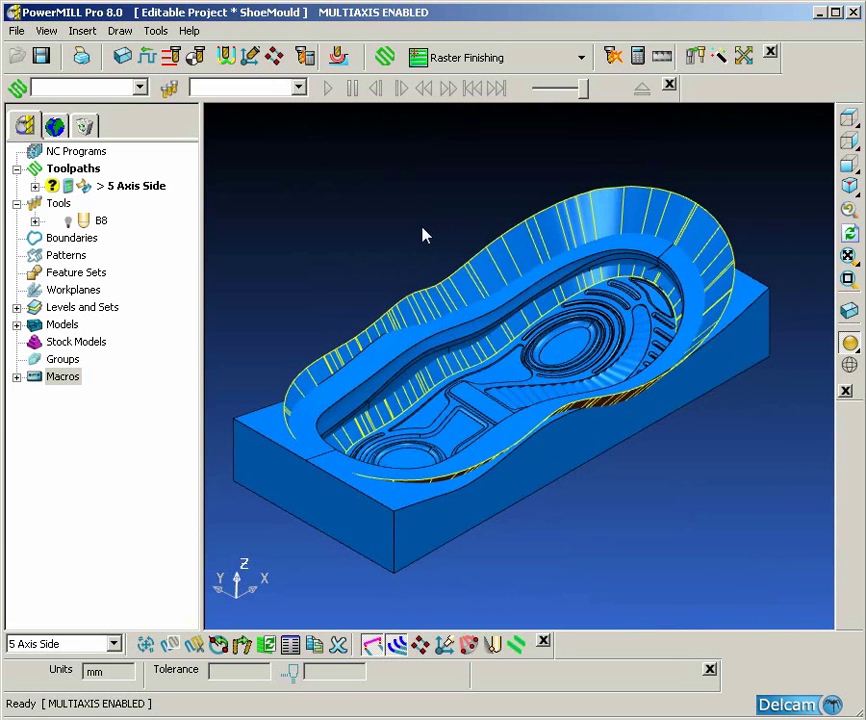
{"action": "middle_click_drag", "start_coordinate": [422, 234], "coordinate": [422, 240]}
{"action": "mouse_move", "coordinate": [800, 385]}
{"action": "middle_mouse_down"}
{"action": "mouse_move", "coordinate": [518, 478]}
{"action": "mouse_move", "coordinate": [518, 516]}
{"action": "mouse_move", "coordinate": [162, 222]}
{"action": "middle_mouse_up"}
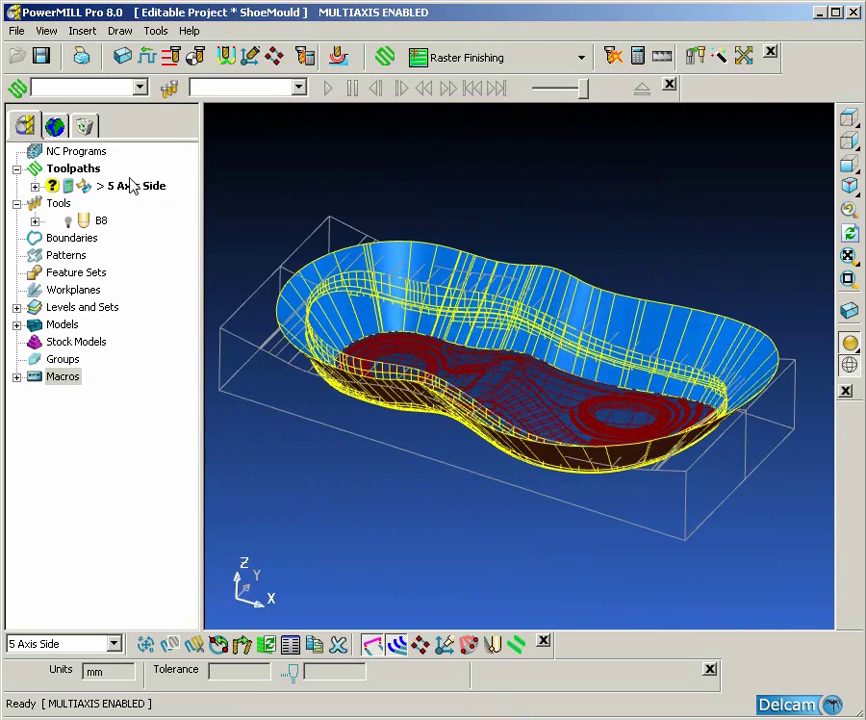
{"action": "right_click", "coordinate": [124, 186]}
{"action": "left_click", "coordinate": [182, 292]}
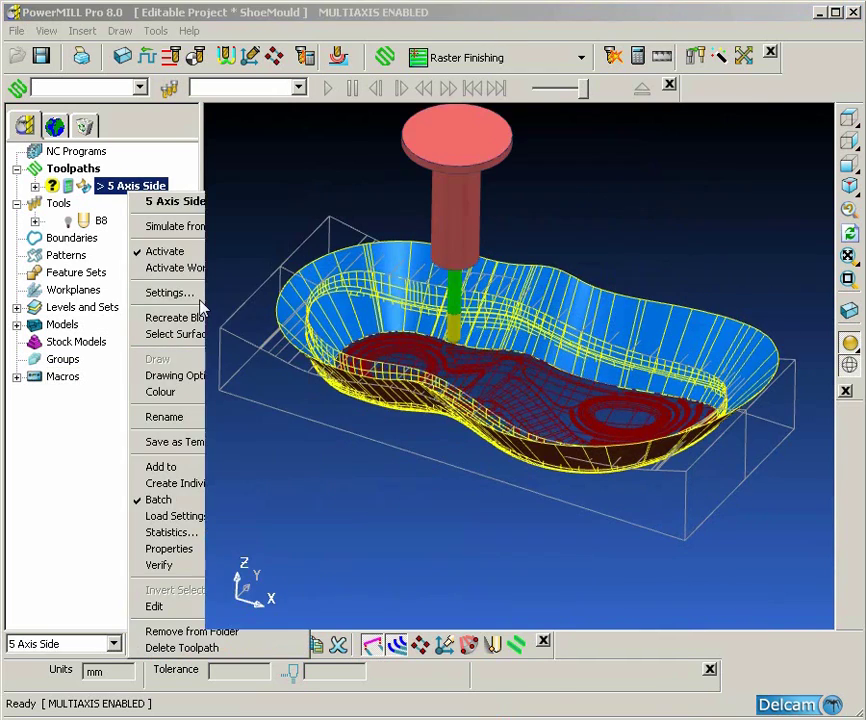
{"action": "left_click", "coordinate": [264, 234]}
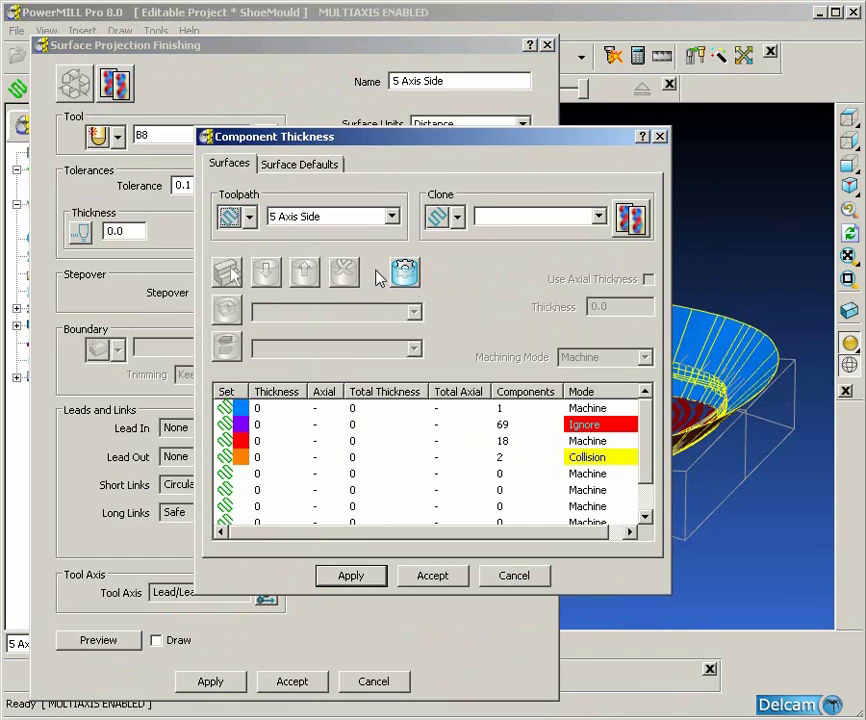
{"action": "left_click_drag", "start_coordinate": [481, 141], "coordinate": [398, 147]}
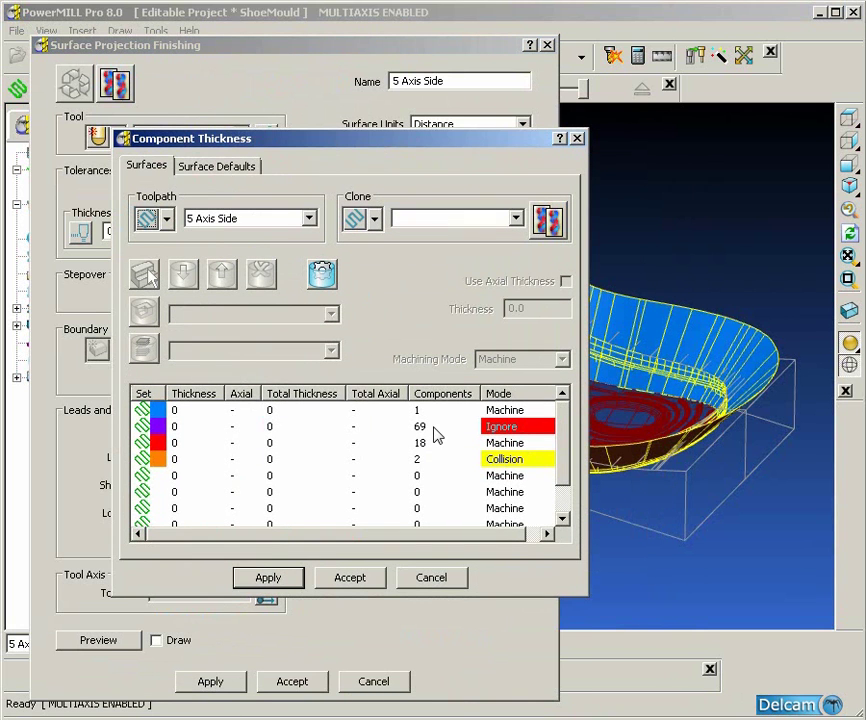
{"action": "left_click", "coordinate": [436, 428]}
{"action": "left_click", "coordinate": [183, 274]}
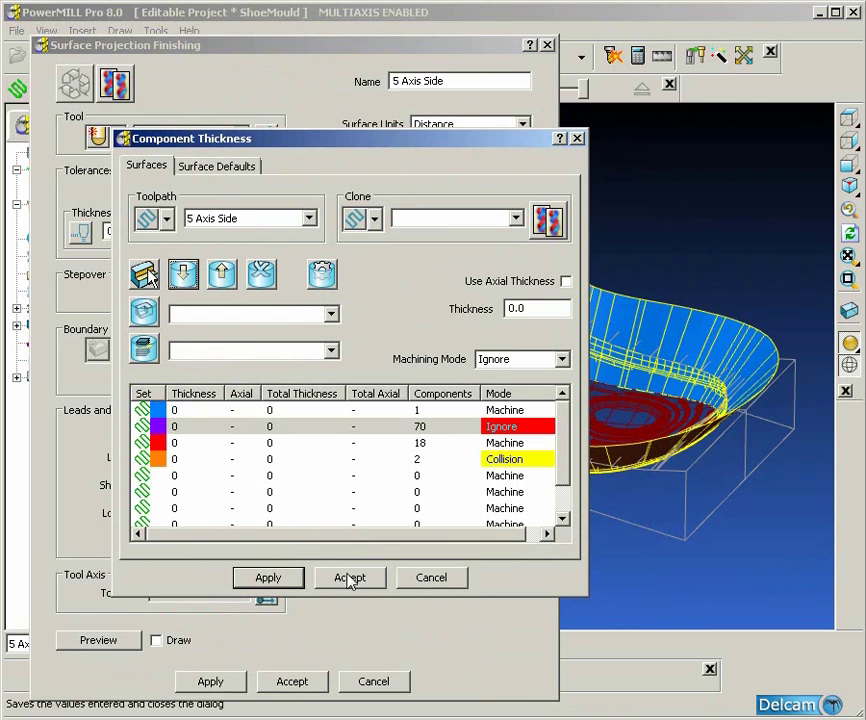
{"action": "left_click", "coordinate": [276, 577]}
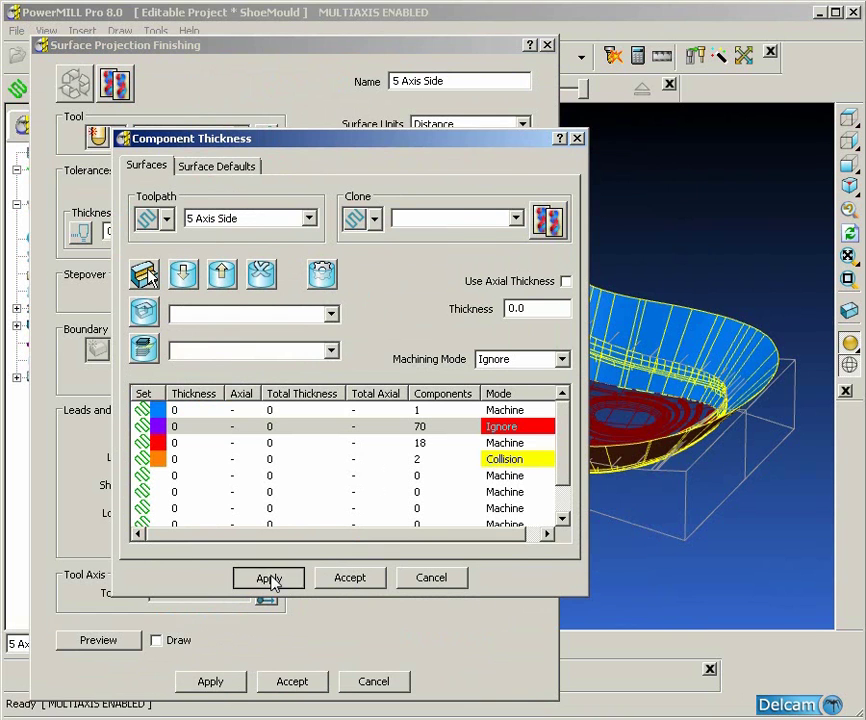
{"action": "left_click", "coordinate": [352, 578]}
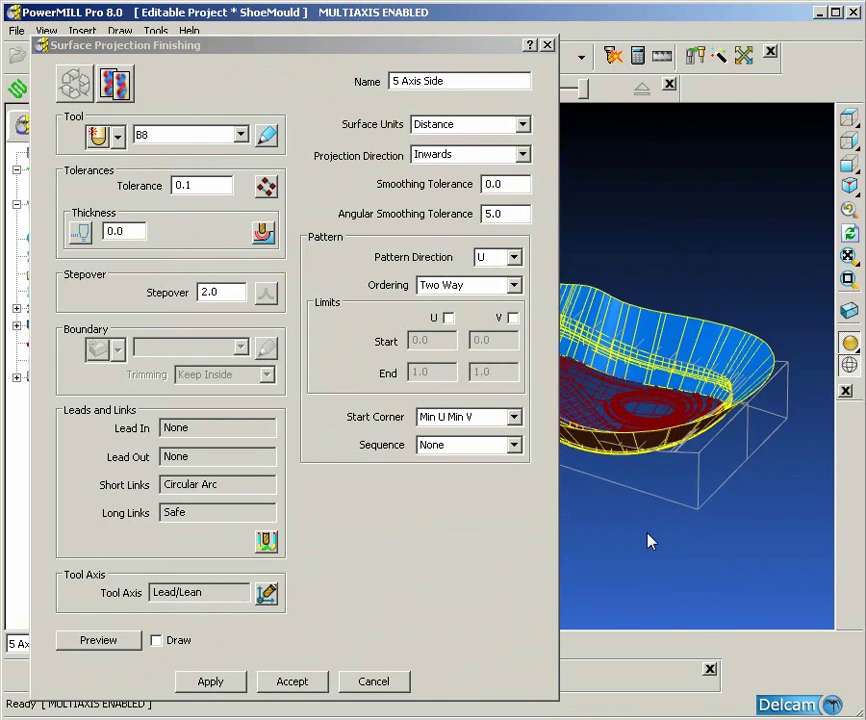
- Calculate the 5 Axis Side surface projection finishing toolpath with inward projection and a 2.0 stepover, and close its settings
{"action": "middle_click_drag", "start_coordinate": [648, 541], "coordinate": [725, 547]}
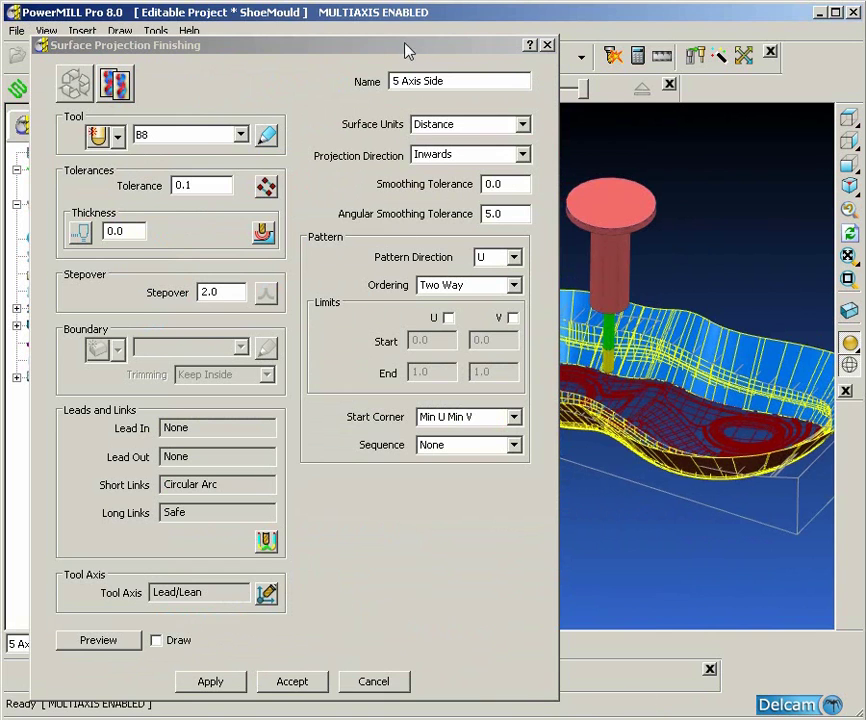
{"action": "left_click_drag", "start_coordinate": [408, 52], "coordinate": [210, 59]}
{"action": "middle_click_drag", "start_coordinate": [499, 495], "coordinate": [497, 373]}
{"action": "left_click", "coordinate": [25, 696]}
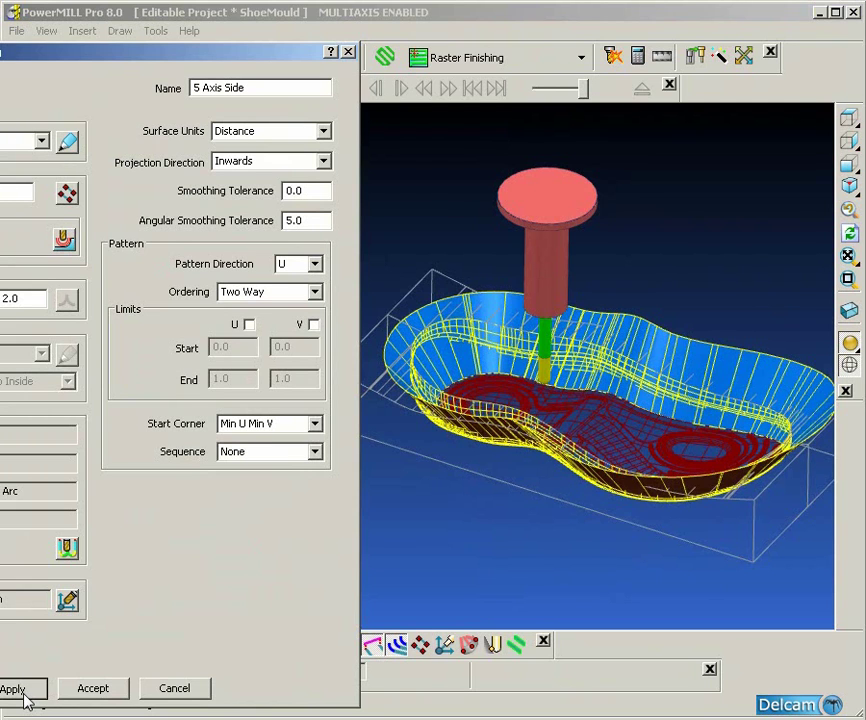
{"action": "left_click", "coordinate": [24, 698]}
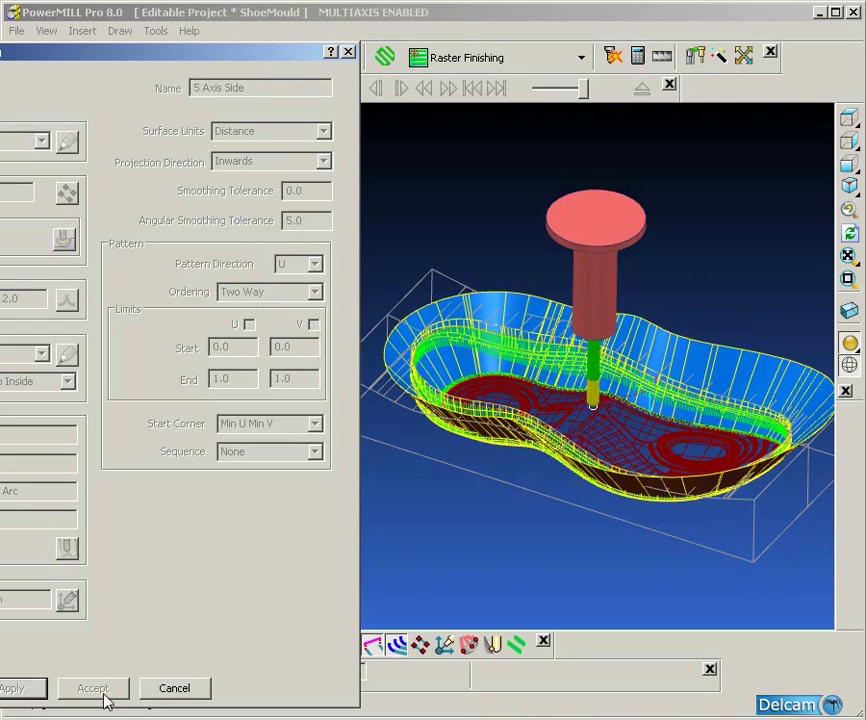
{"action": "left_click", "coordinate": [160, 689]}
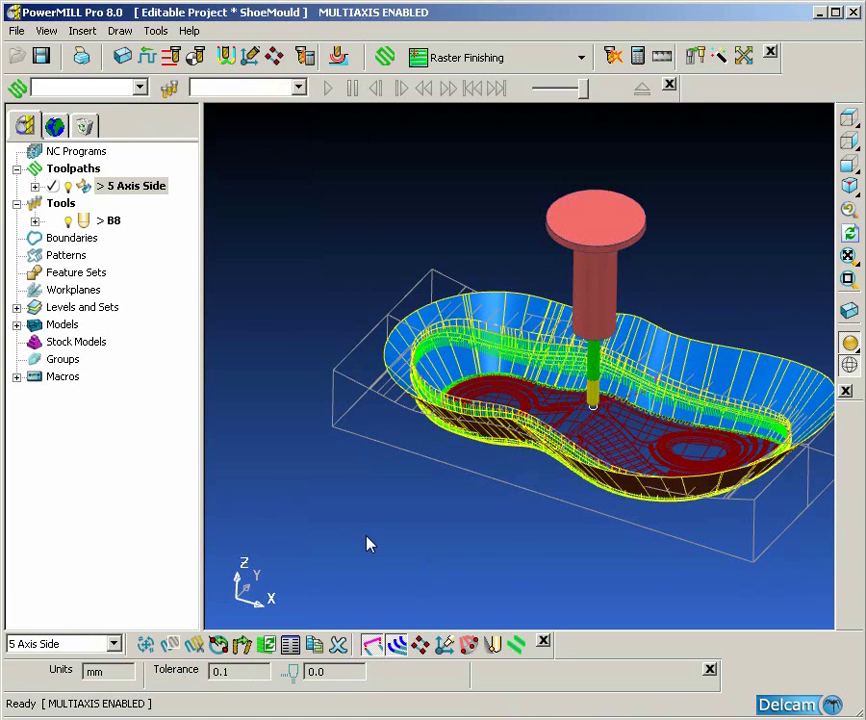
- Turn off the wireframe display, move the selected drafted surface to the Reference Surf level, and hide that level
{"action": "mouse_move", "coordinate": [367, 543]}
{"action": "middle_mouse_down"}
{"action": "mouse_move", "coordinate": [787, 390]}
{"action": "mouse_move", "coordinate": [744, 388]}
{"action": "mouse_move", "coordinate": [611, 224]}
{"action": "mouse_move", "coordinate": [623, 254]}
{"action": "mouse_move", "coordinate": [612, 258]}
{"action": "middle_mouse_up"}
{"action": "left_click", "coordinate": [849, 364]}
{"action": "left_click", "coordinate": [17, 307]}
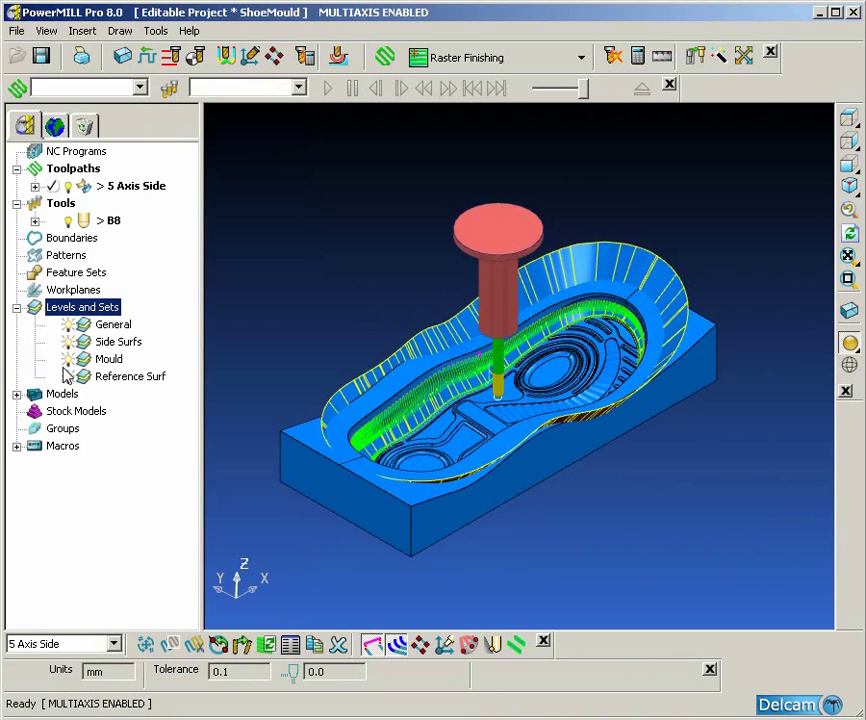
{"action": "left_click", "coordinate": [68, 377]}
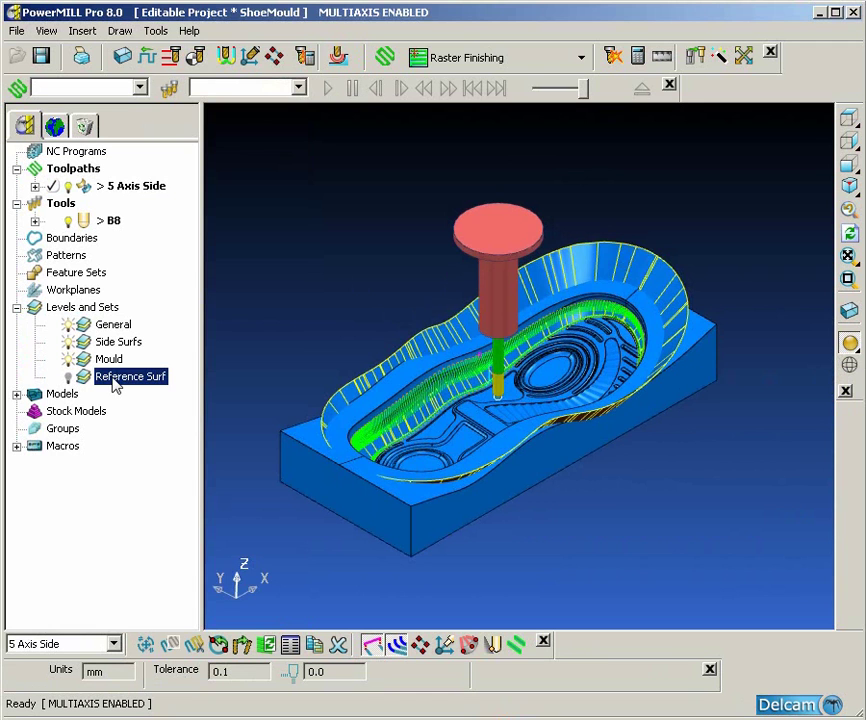
{"action": "right_click", "coordinate": [114, 381]}
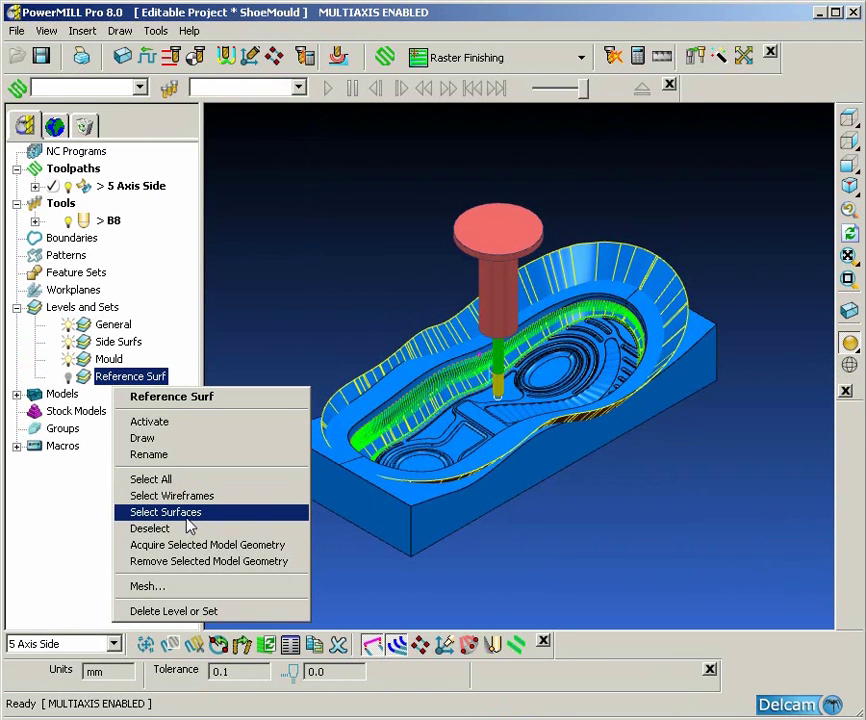
{"action": "left_click", "coordinate": [125, 546]}
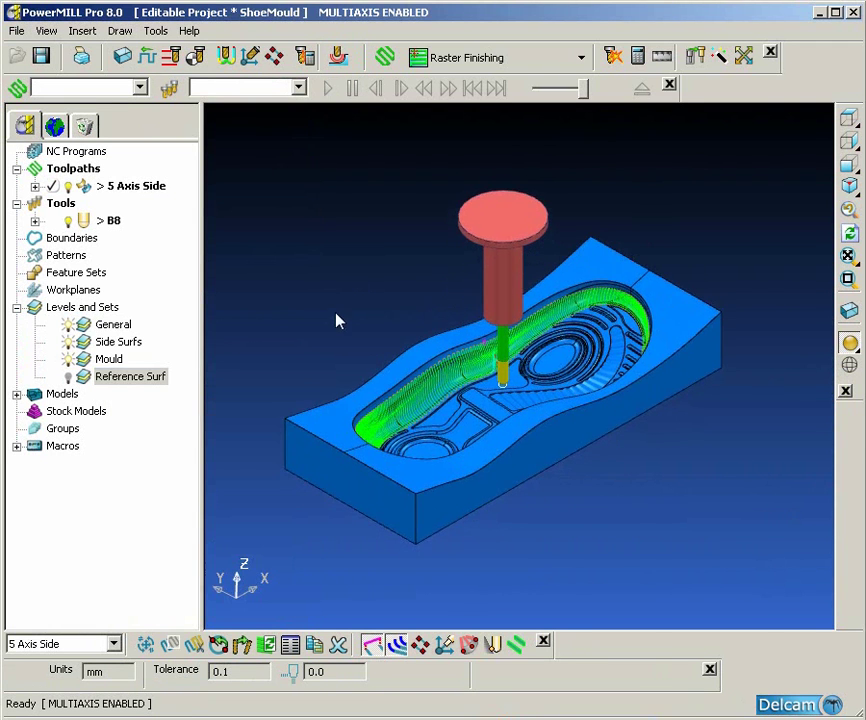
- Simulate the 5 Axis Side toolpath from a point on the cavity's side wall and inspect the tilted tool
{"action": "scroll", "coordinate": [499, 474], "scroll_direction": "up", "scroll_amount": 5}
{"action": "middle_click_drag", "start_coordinate": [499, 474], "coordinate": [560, 455]}
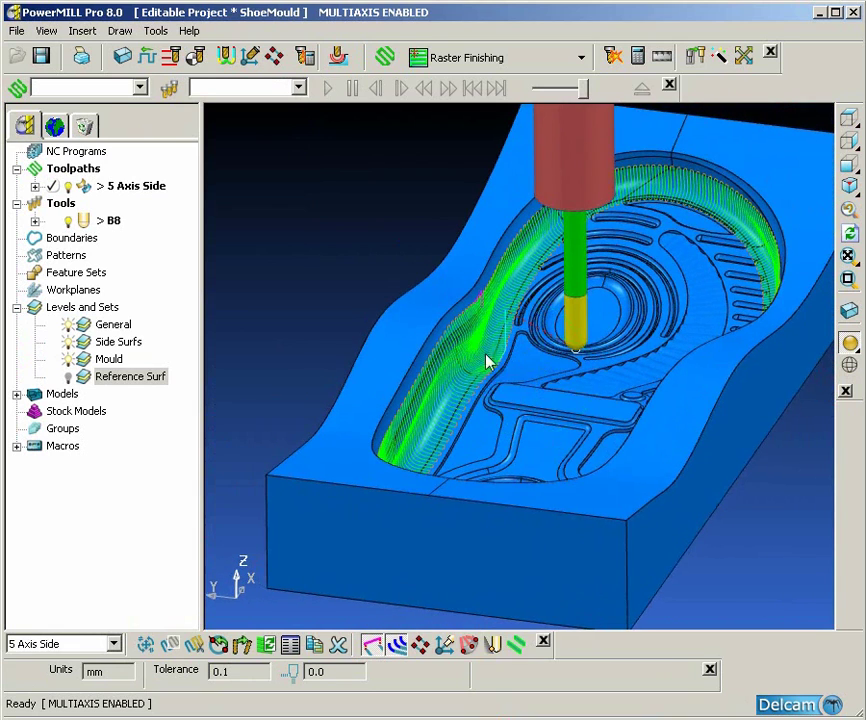
{"action": "right_click", "coordinate": [464, 342]}
{"action": "left_click", "coordinate": [499, 394]}
{"action": "left_click", "coordinate": [502, 390]}
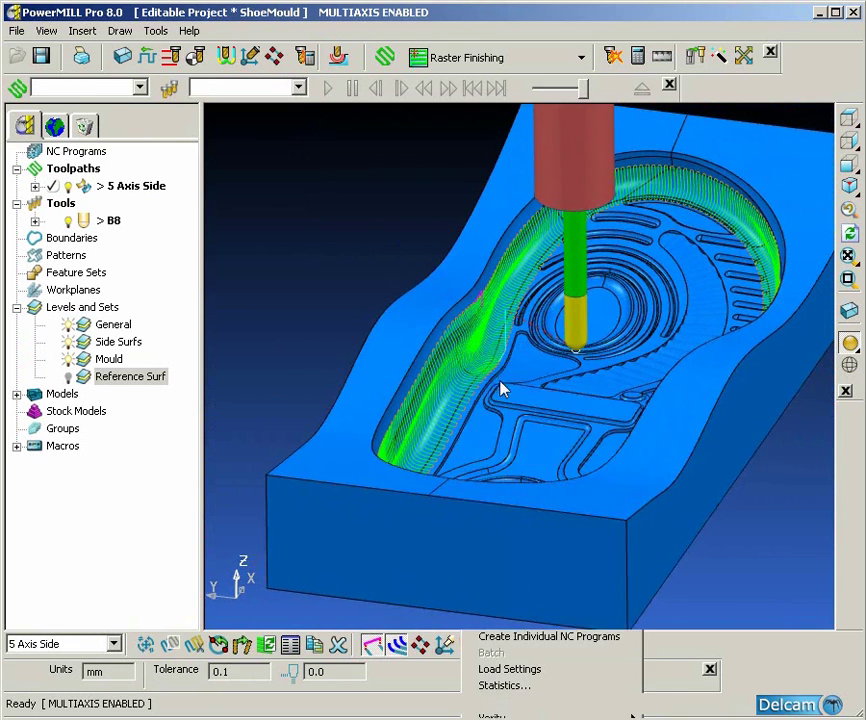
{"action": "middle_click_drag", "start_coordinate": [502, 390], "coordinate": [454, 396]}
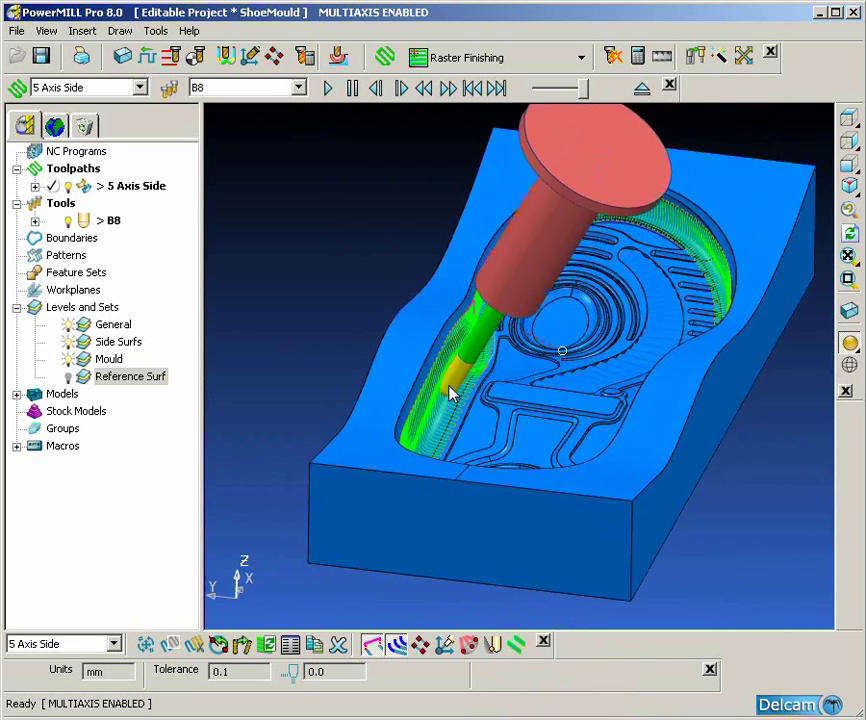
{"action": "middle_click_drag", "start_coordinate": [450, 393], "coordinate": [510, 358]}
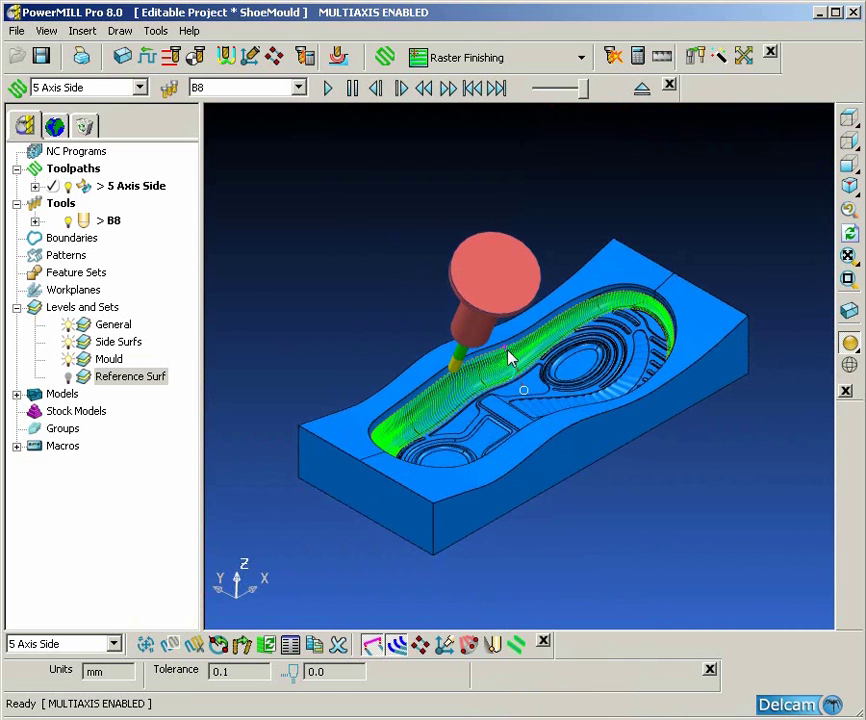
- Section the mould dynamically along the X axis with the front plane at about 20.57 mm
{"action": "left_click", "coordinate": [47, 31]}
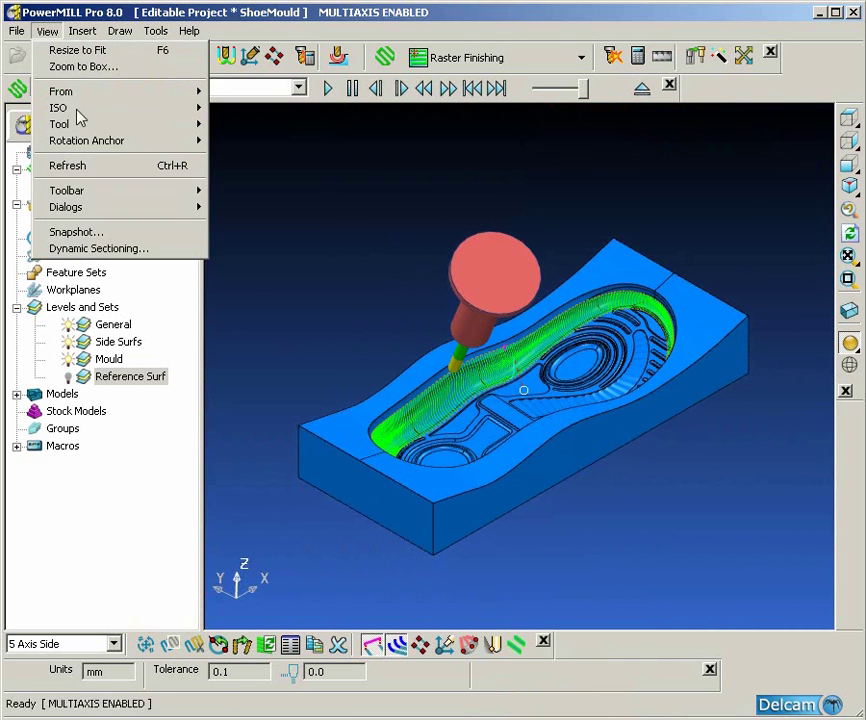
{"action": "left_click", "coordinate": [107, 250]}
{"action": "left_click", "coordinate": [186, 264]}
{"action": "left_click", "coordinate": [171, 296]}
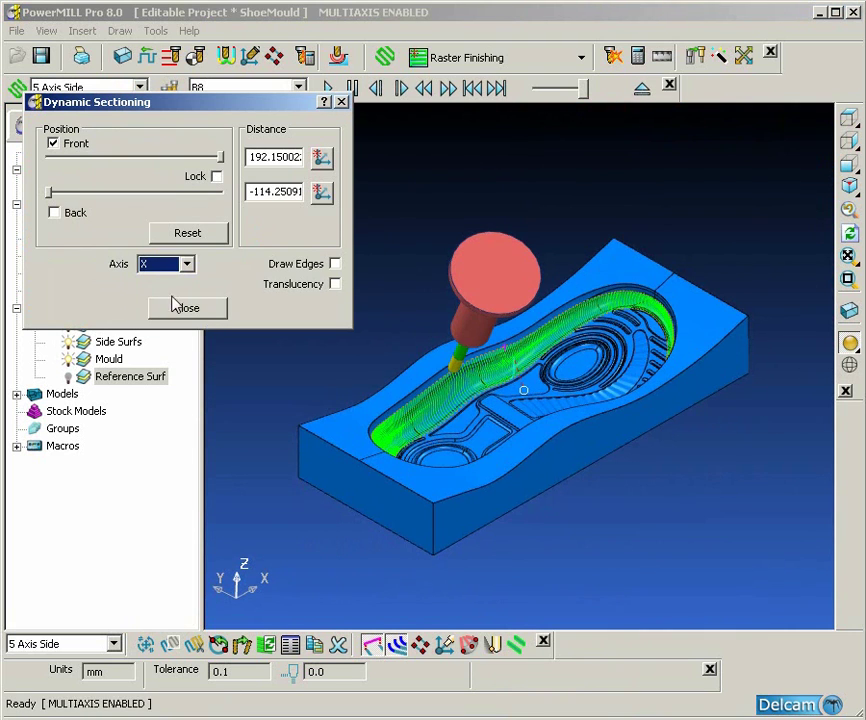
{"action": "left_click_drag", "start_coordinate": [220, 158], "coordinate": [124, 174]}
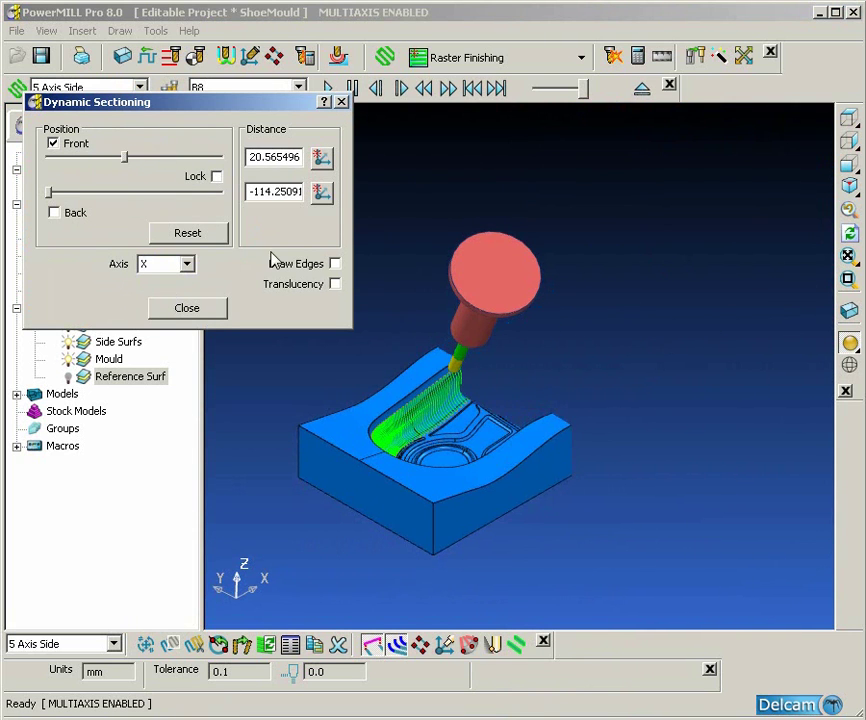
- Inspect the tool against the sectioned undercut wall, close the dynamic sectioning, and return to an isometric view of the full mould
{"action": "middle_click_drag", "start_coordinate": [430, 400], "coordinate": [499, 373]}
{"action": "scroll", "coordinate": [578, 439], "scroll_direction": "up", "scroll_amount": 5}
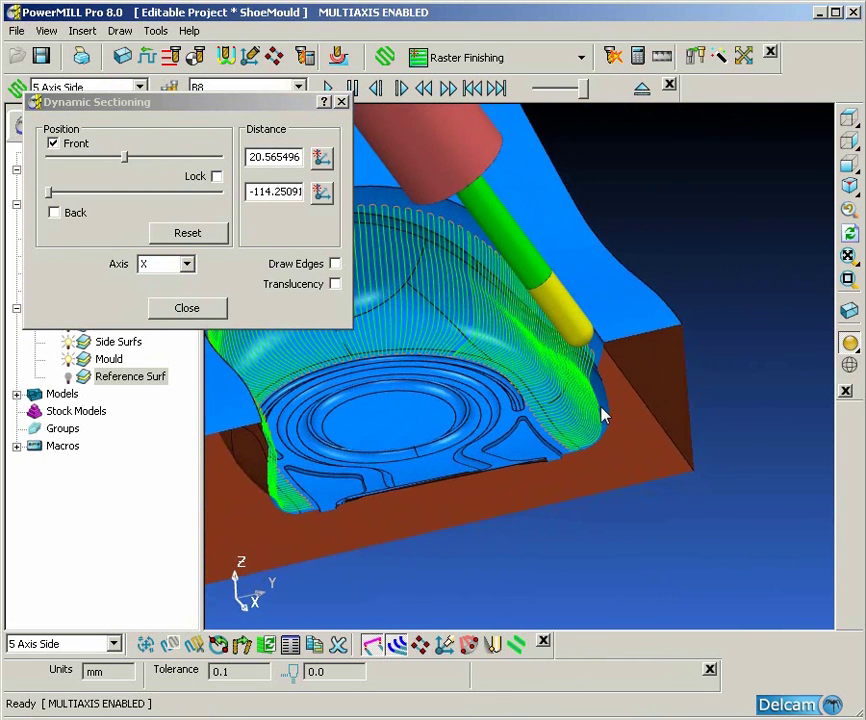
{"action": "key", "text": "Right"}
{"action": "mouse_move", "coordinate": [603, 415]}
{"action": "middle_mouse_down"}
{"action": "mouse_move", "coordinate": [549, 457]}
{"action": "mouse_move", "coordinate": [497, 424]}
{"action": "mouse_move", "coordinate": [518, 393]}
{"action": "mouse_move", "coordinate": [574, 437]}
{"action": "mouse_move", "coordinate": [609, 437]}
{"action": "middle_mouse_up"}
{"action": "left_click", "coordinate": [220, 313]}
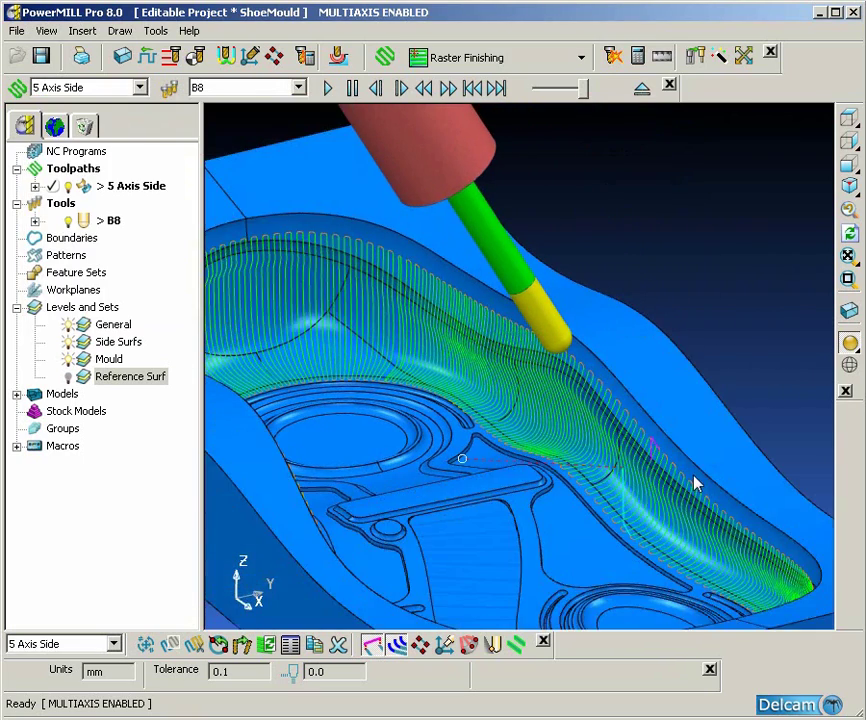
{"action": "key", "text": "ctrl+1"}
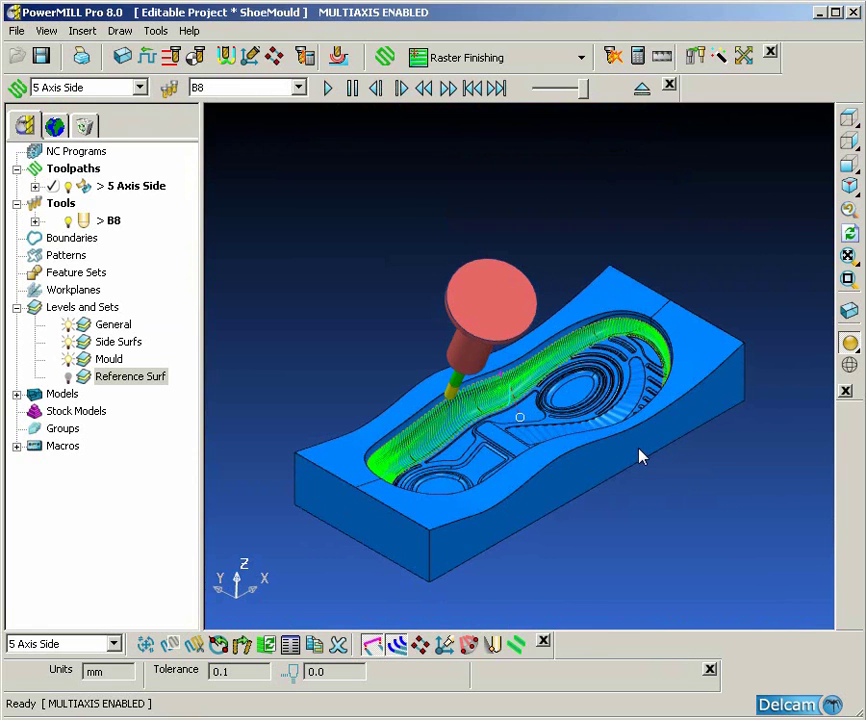